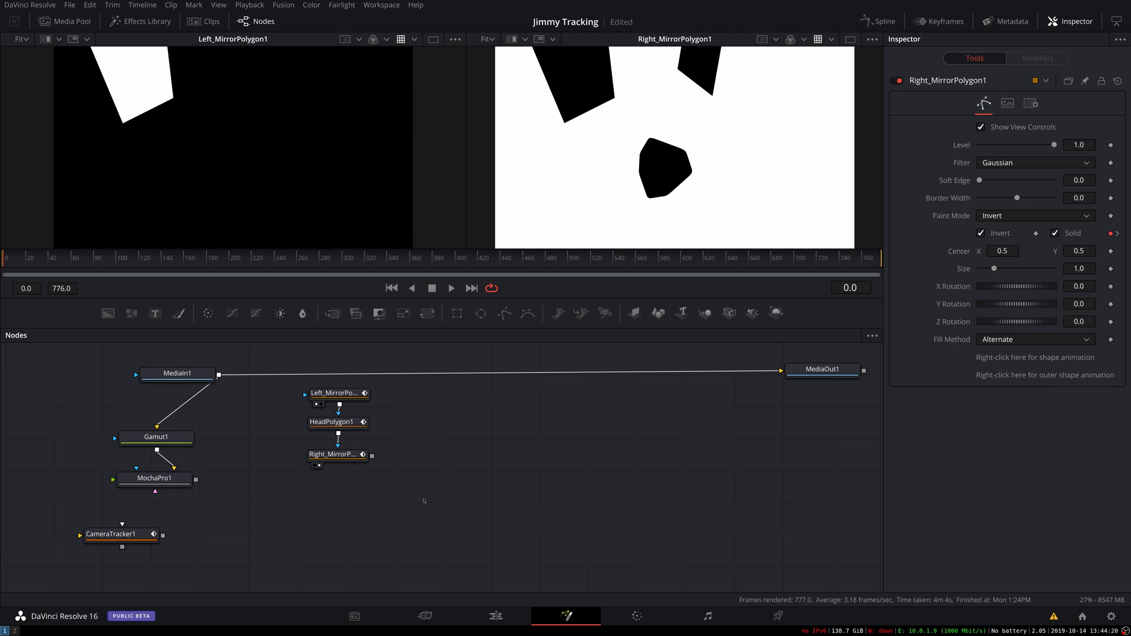
# Step: Add a Camera Tracker node (CameraTracker2) from the tool search and place it further left
pyautogui.hotkey('shift', 'space')
pyautogui.write('ctra')
pyautogui.press('BackSpace')
pyautogui.press('BackSpace')
pyautogui.press('BackSpace')
pyautogui.press('BackSpace')
pyautogui.write('camera')
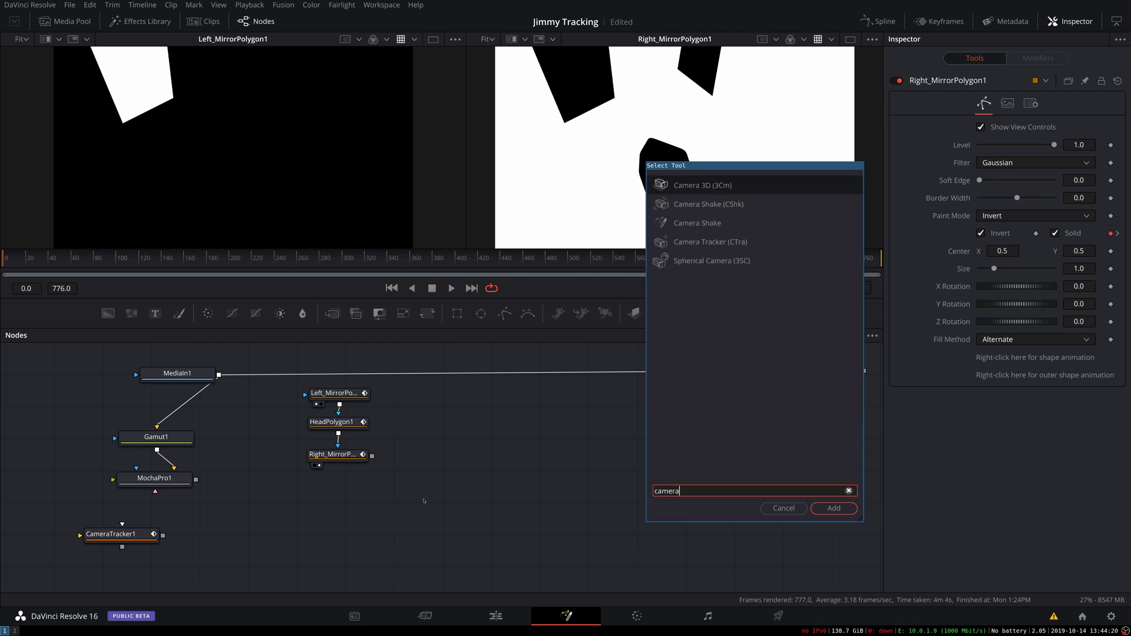
pyautogui.press('Down')
pyautogui.press('Down')
pyautogui.press('Return')
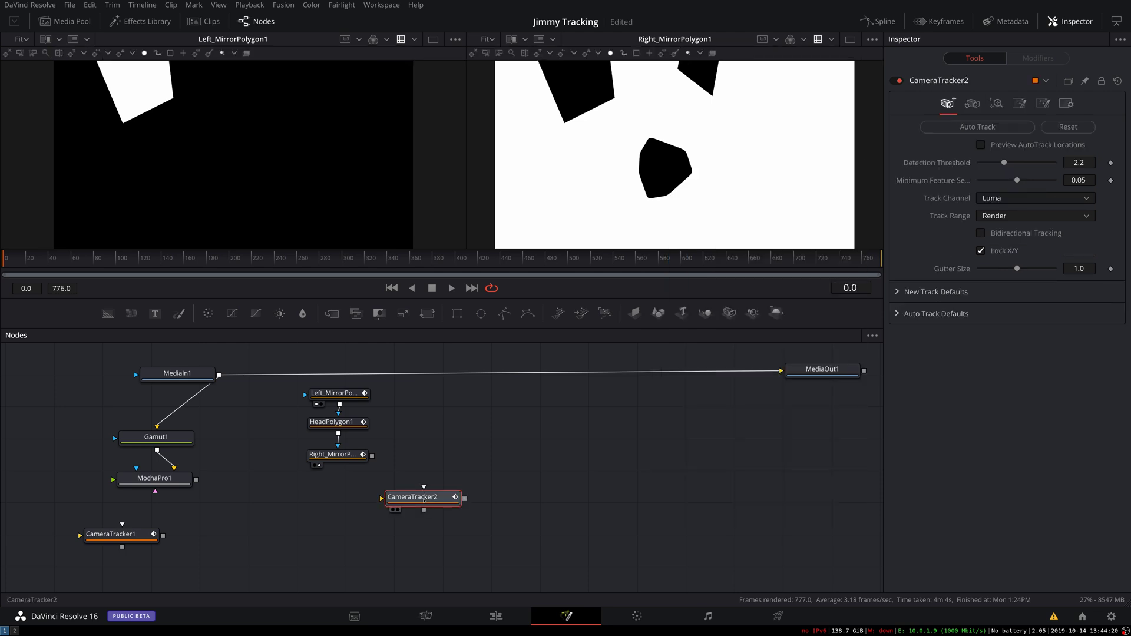
pyautogui.moveTo(424, 500); pyautogui.dragTo(313, 506)
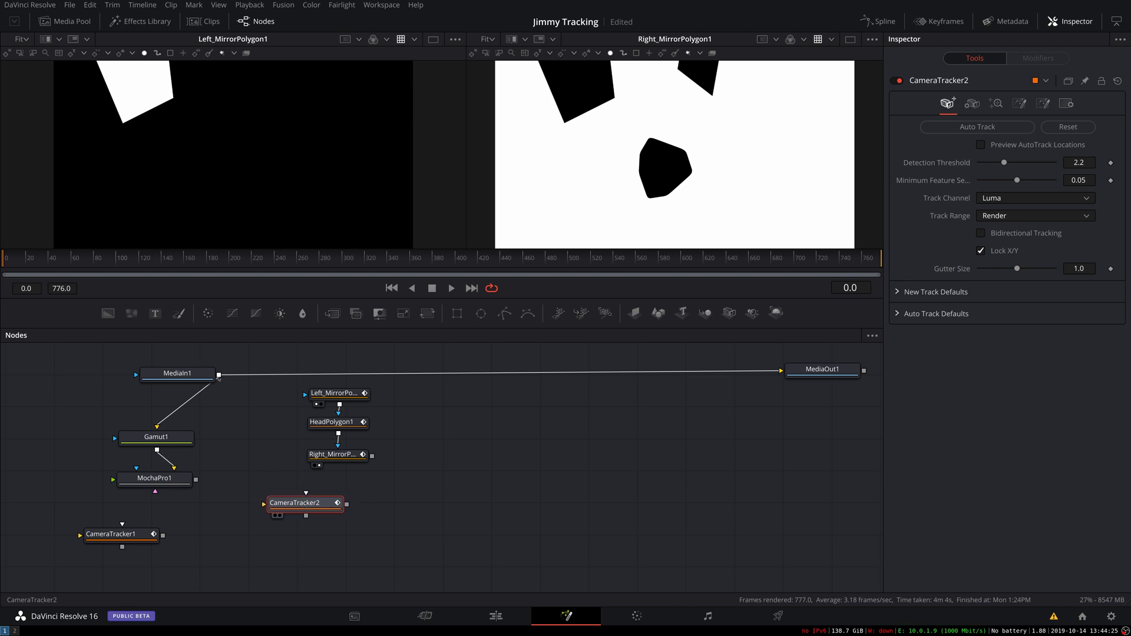
# Step: Feed MediaIn1 and Right_MirrorPolygon1 mask into CameraTracker2, view it, and enable Preview AutoTrack Locations
pyautogui.moveTo(219, 376); pyautogui.dragTo(264, 504)
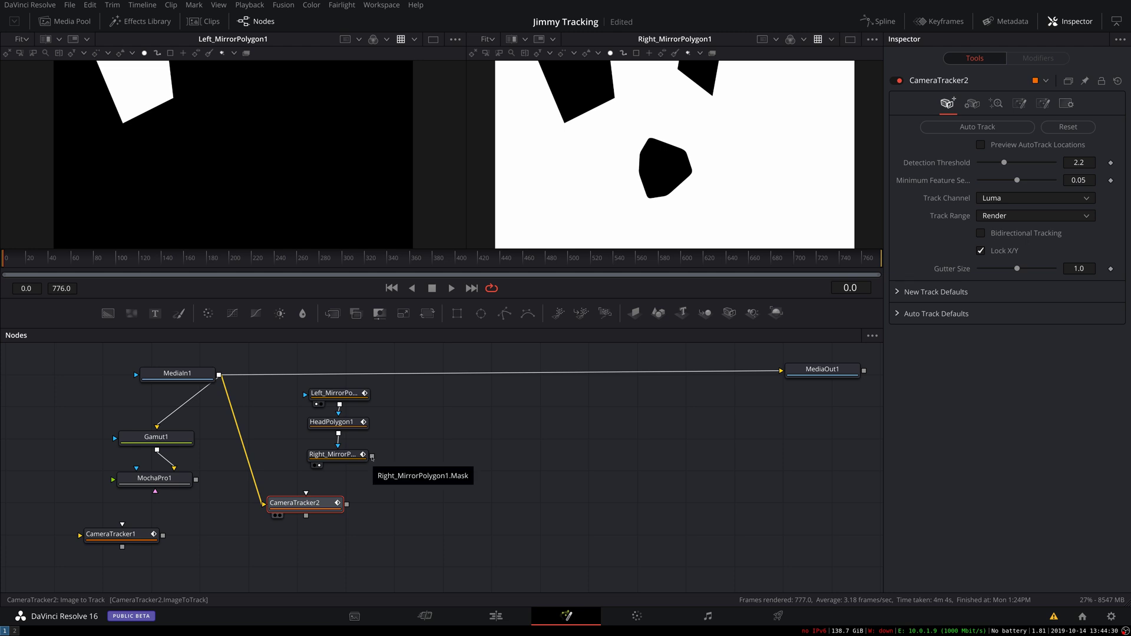
pyautogui.moveTo(372, 457); pyautogui.dragTo(306, 495)
pyautogui.press('2')
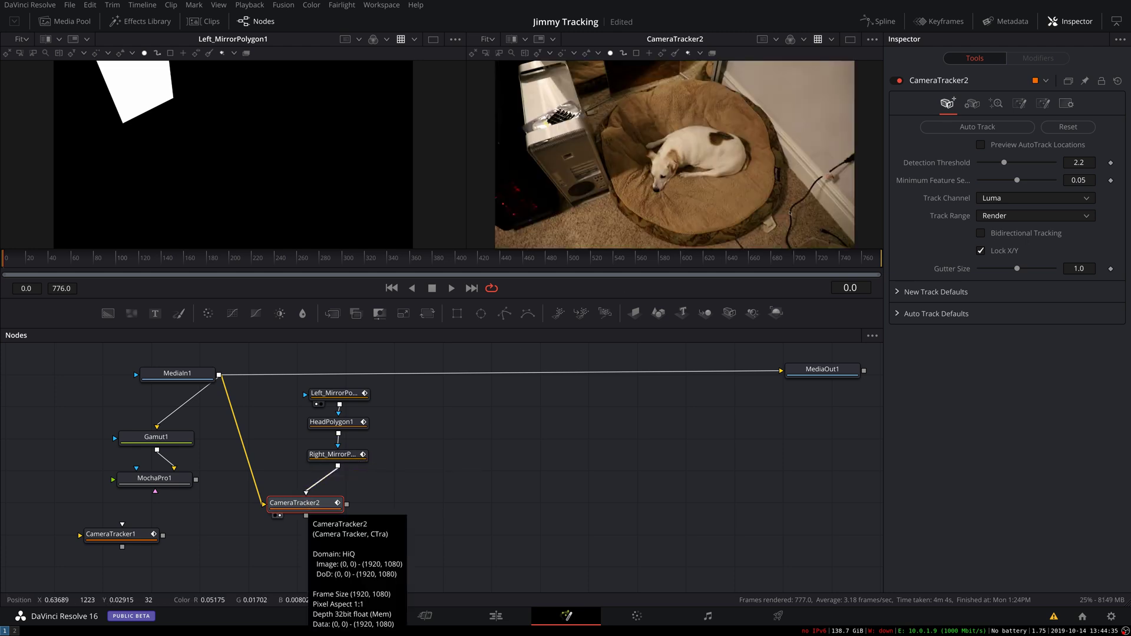
pyautogui.click(980, 145)
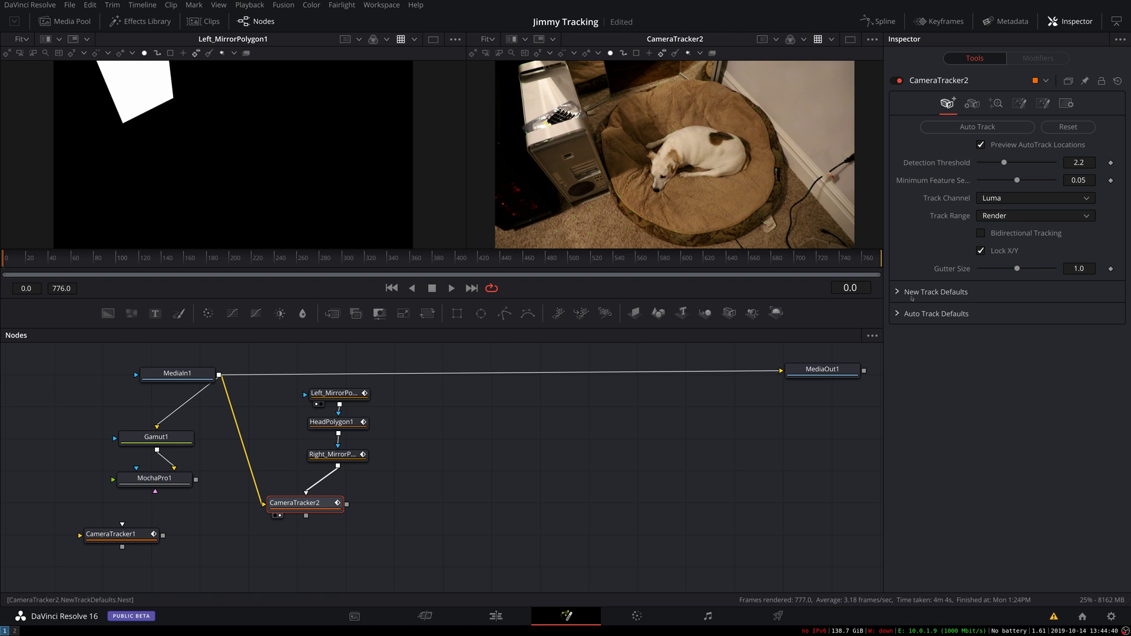
# Step: Set CameraTracker2's New Track Defaults tracker type to Planar
pyautogui.click(897, 313)
pyautogui.click(897, 314)
pyautogui.click(898, 292)
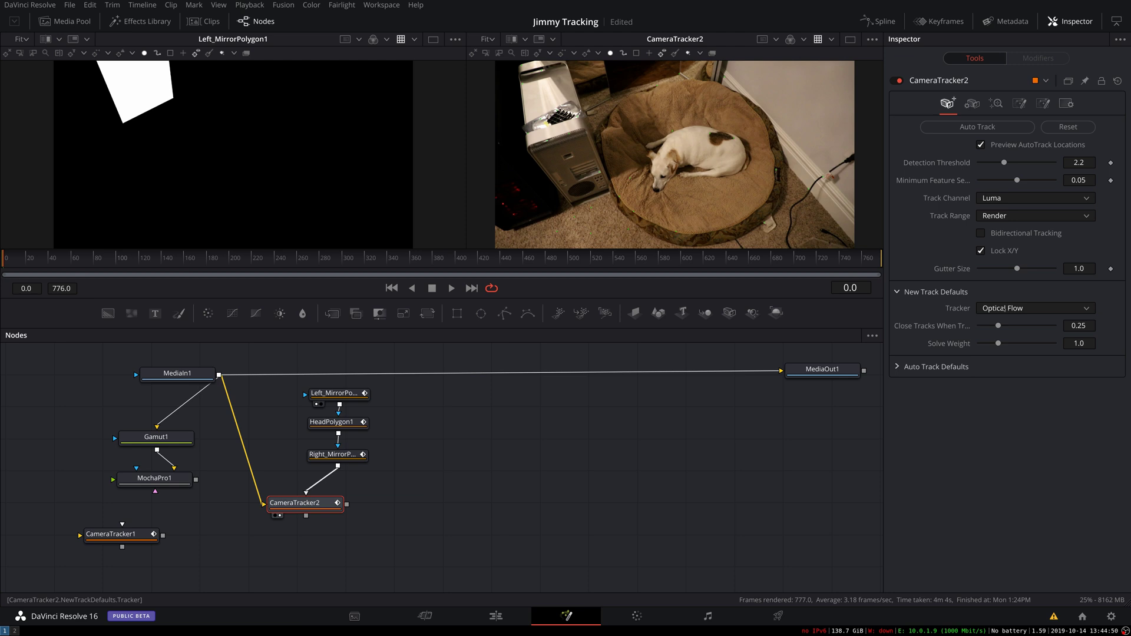
pyautogui.click(1002, 309)
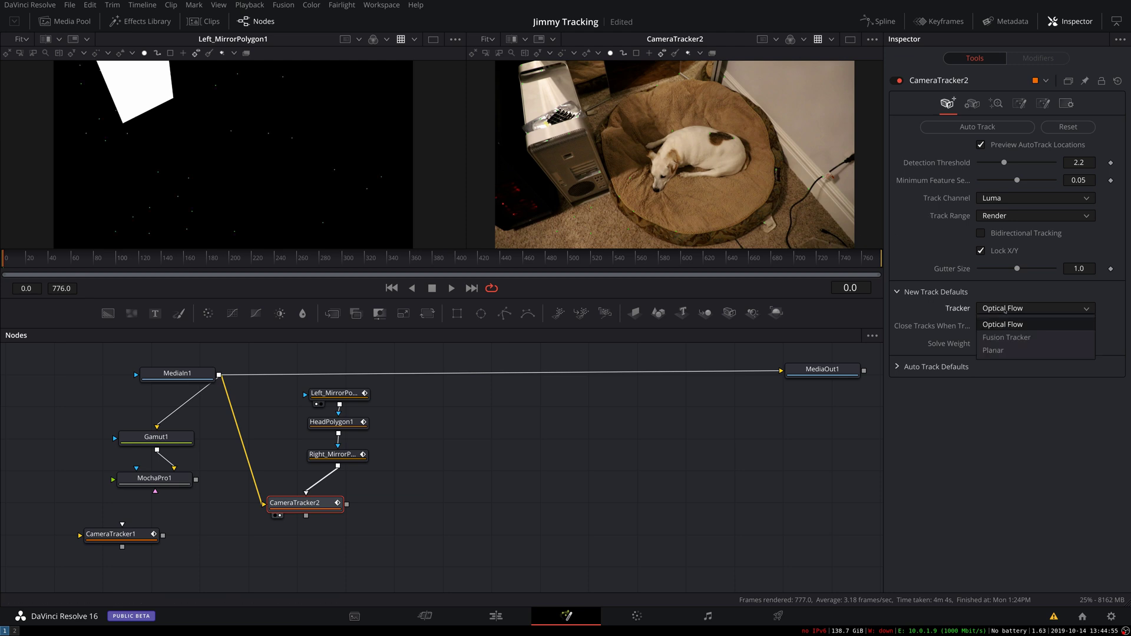
pyautogui.click(995, 350)
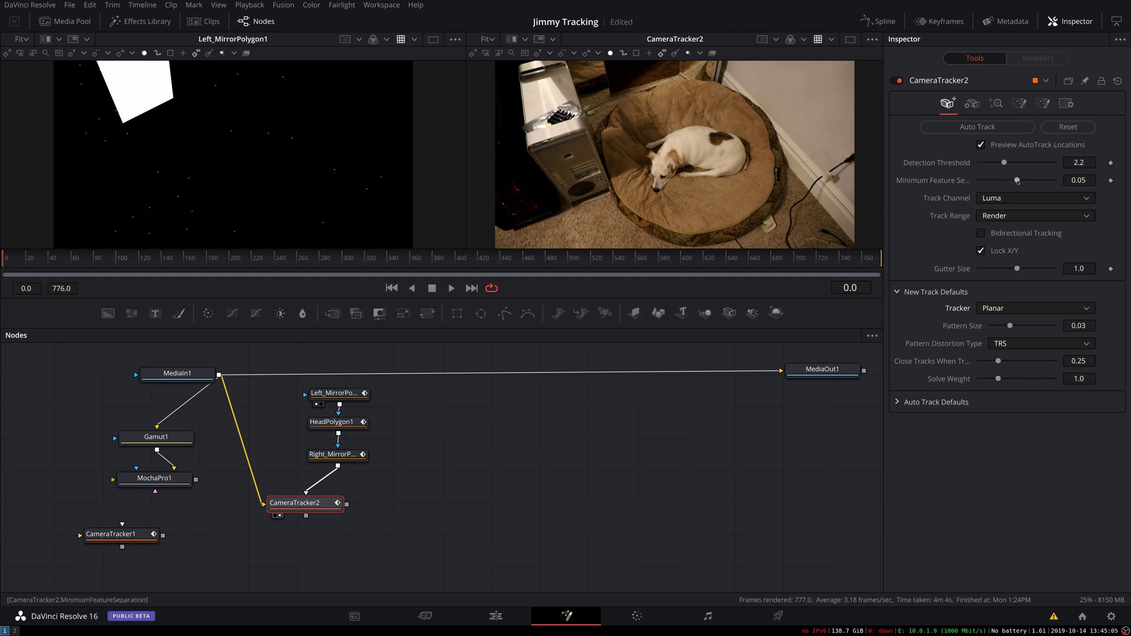
# Step: Compare with CameraTracker1, then lower CameraTracker2's Minimum Feature Separation to 0.0394
pyautogui.click(108, 535)
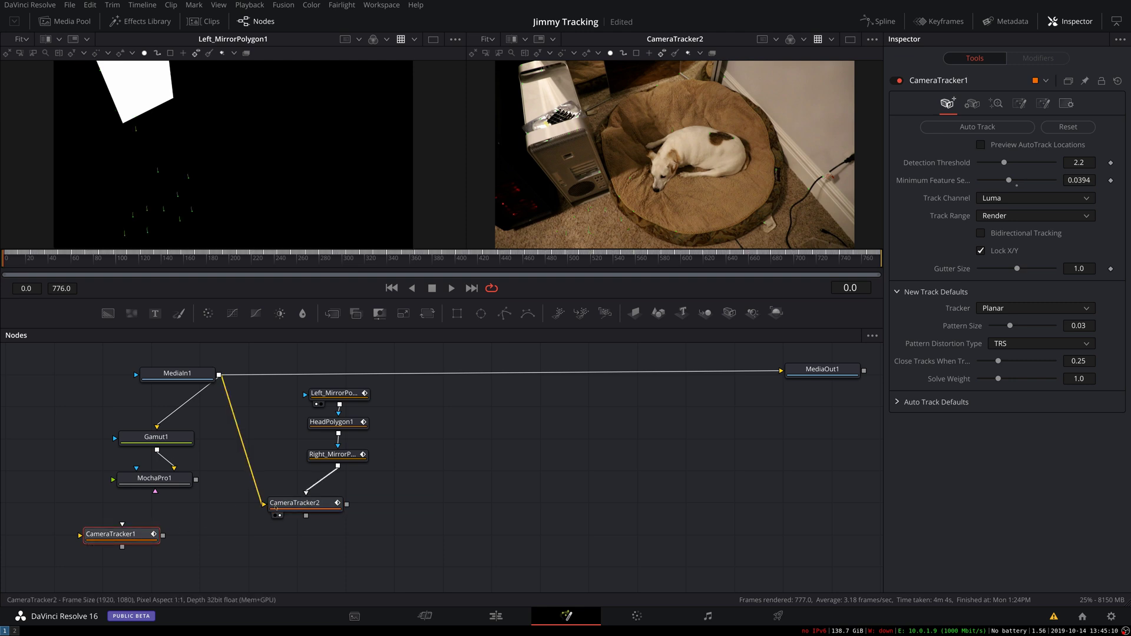
pyautogui.click(285, 507)
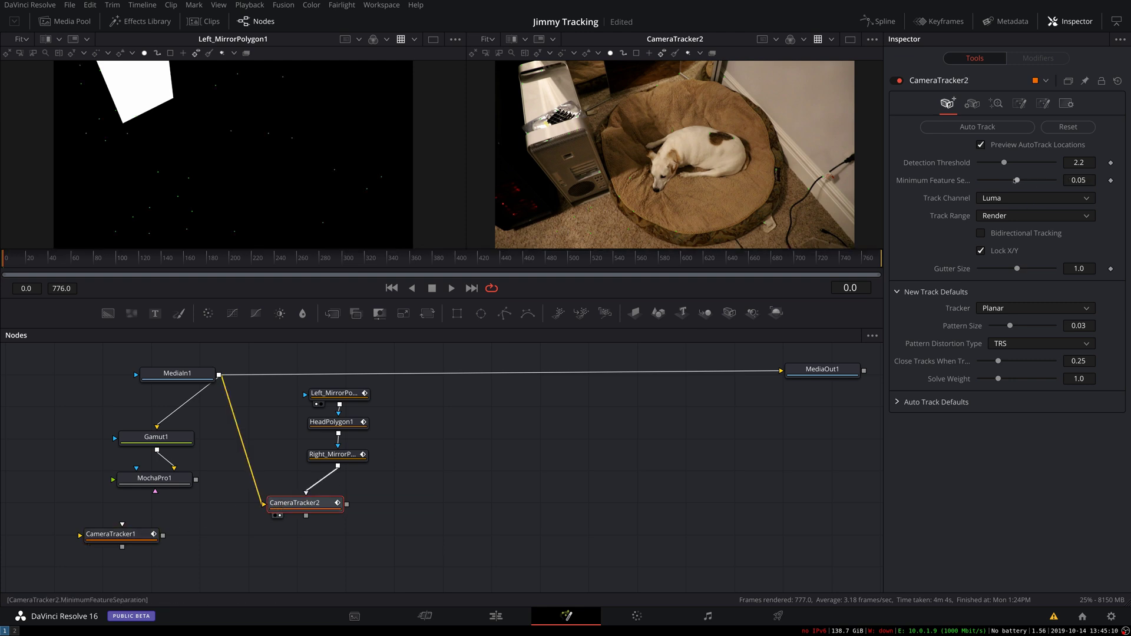
pyautogui.moveTo(1017, 181); pyautogui.dragTo(1009, 182)
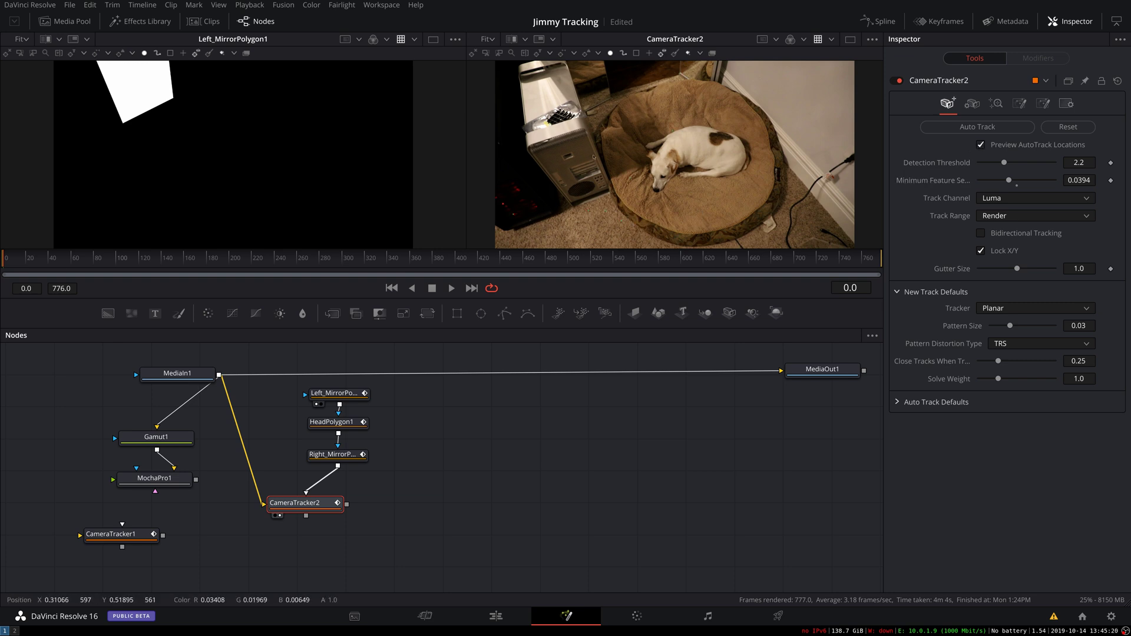
# Step: Check the footage at frames 316, 557, 620 and 674, then return to frame 0
pyautogui.click(360, 259)
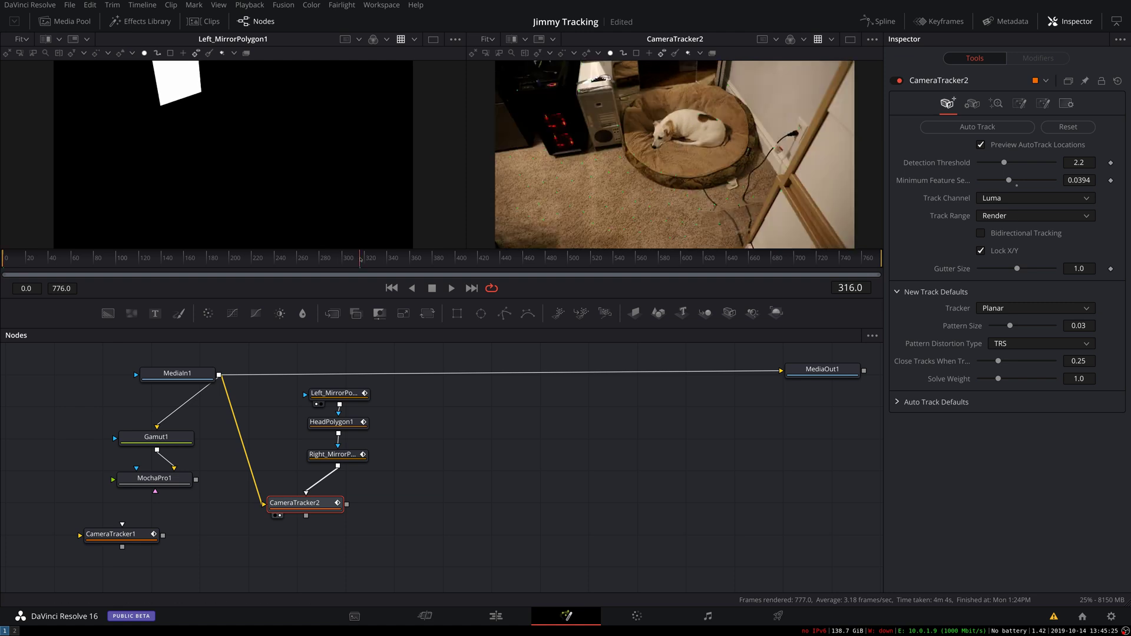
pyautogui.click(634, 259)
pyautogui.click(705, 259)
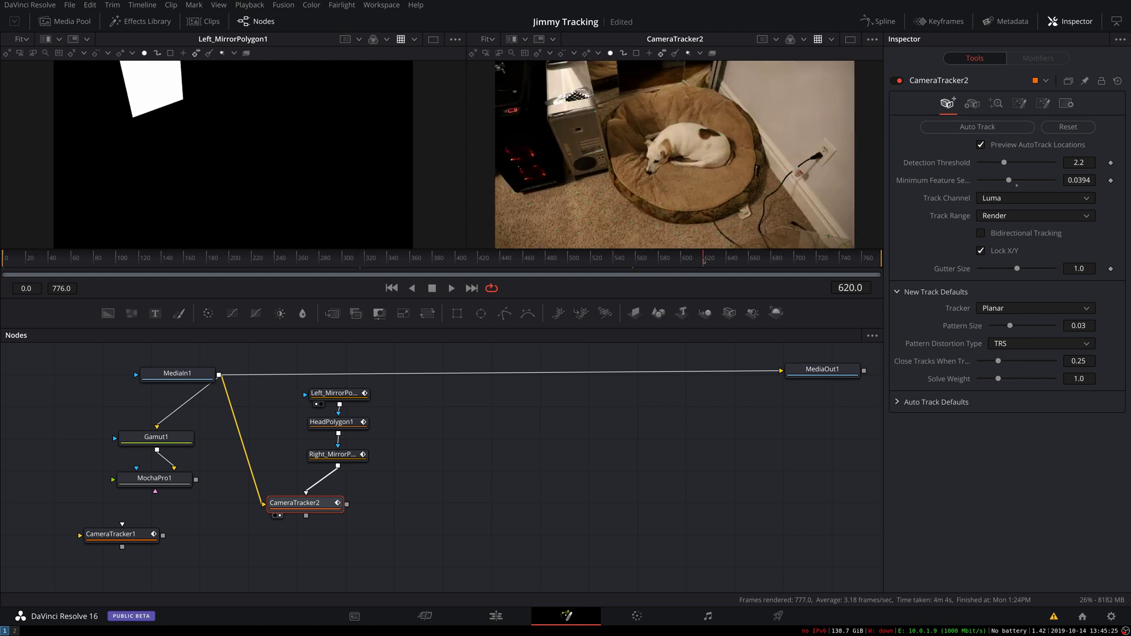
pyautogui.click(765, 259)
pyautogui.press('Home')
# Step: Auto-track CameraTracker2 over all 777 frames, then show its Camera settings (25.0 mm, URSA Production gate)
pyautogui.click(983, 128)
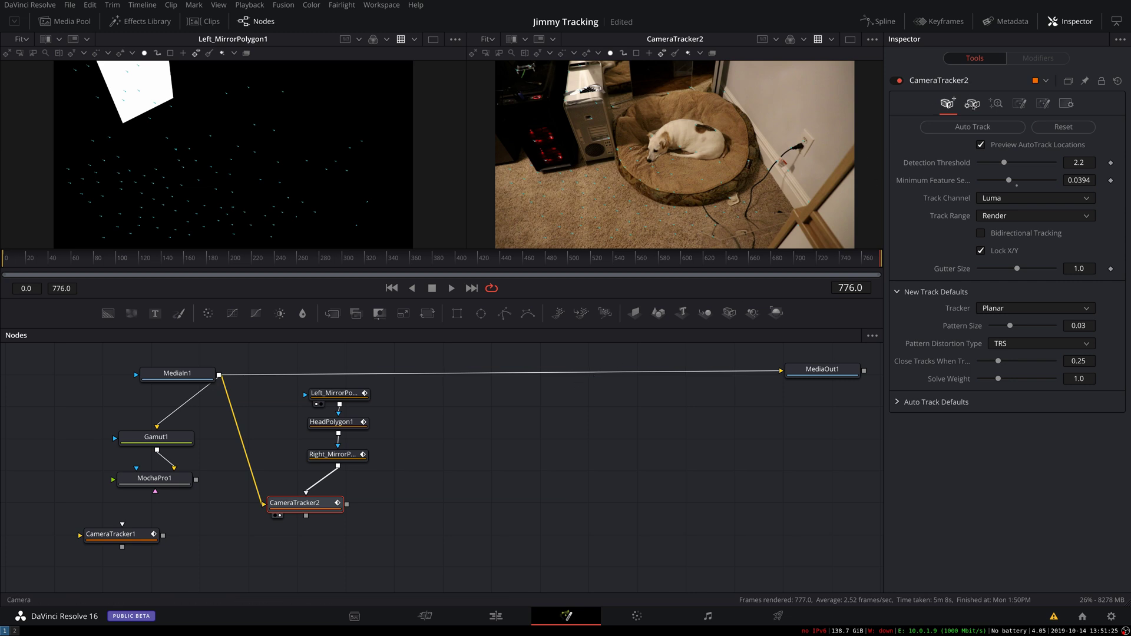
pyautogui.click(973, 104)
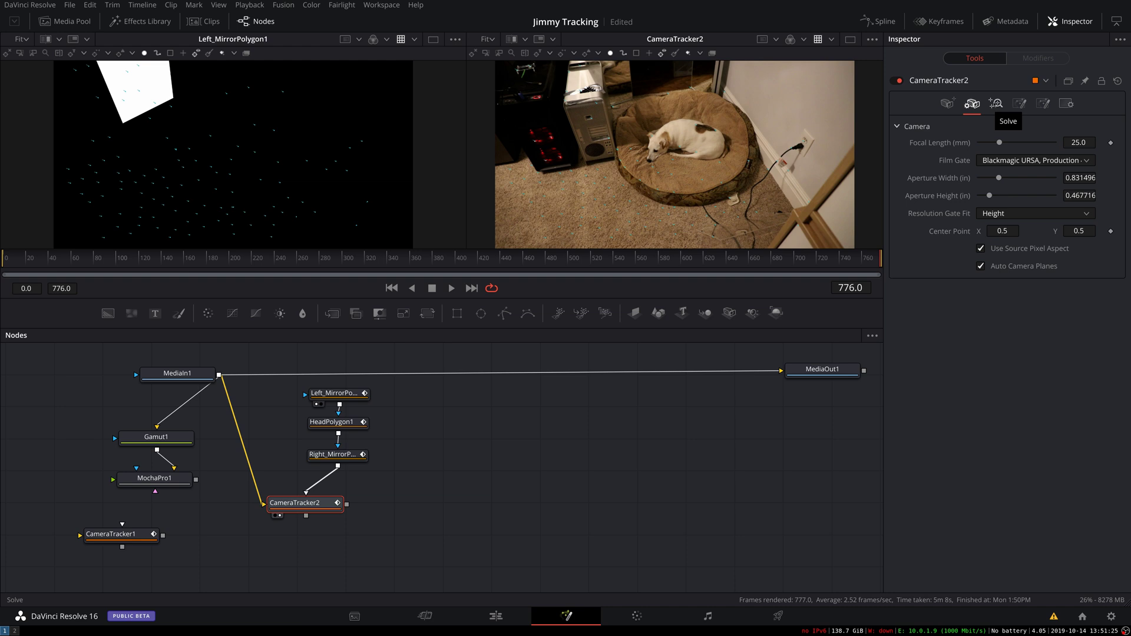
# Step: In the Solve options, enable Lens Parameters and Refine Lens Distortion
pyautogui.click(996, 104)
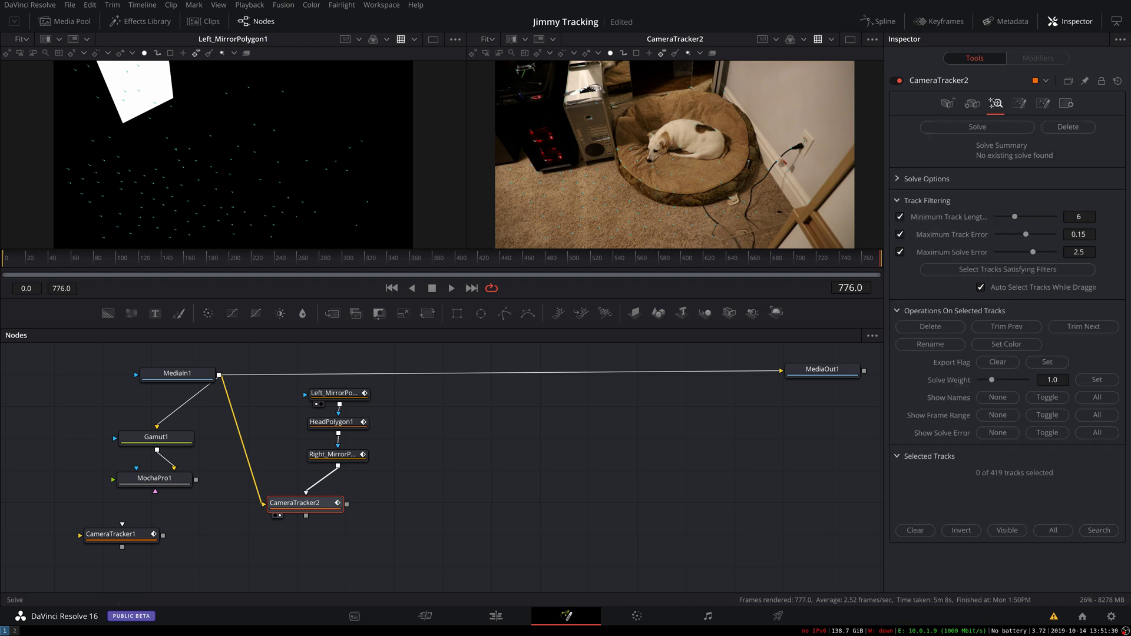
pyautogui.click(897, 179)
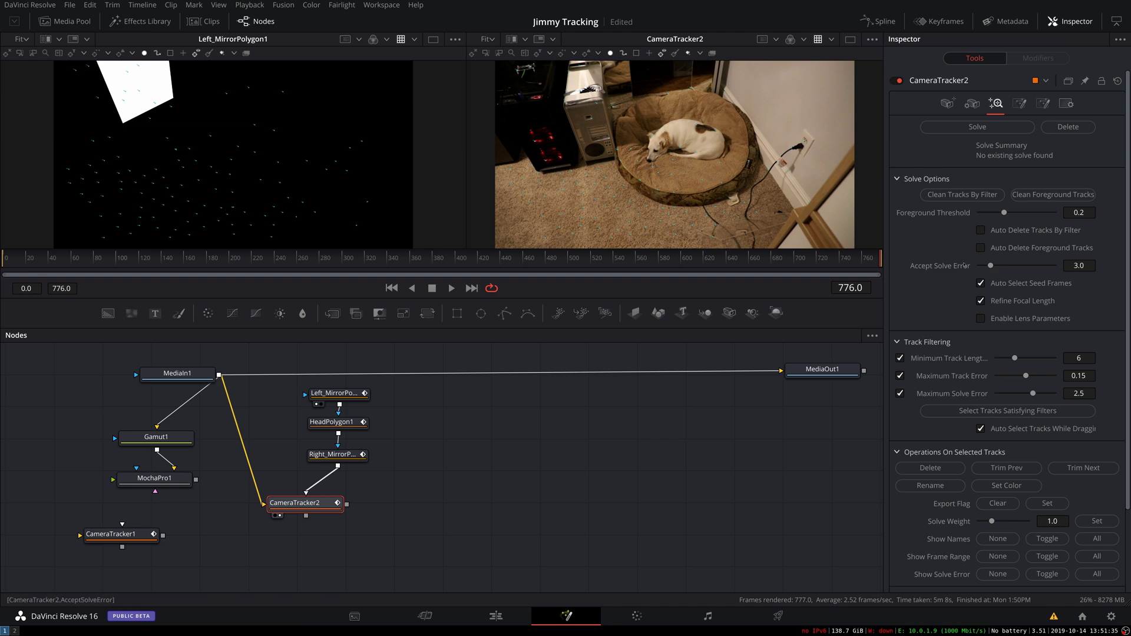
pyautogui.click(982, 320)
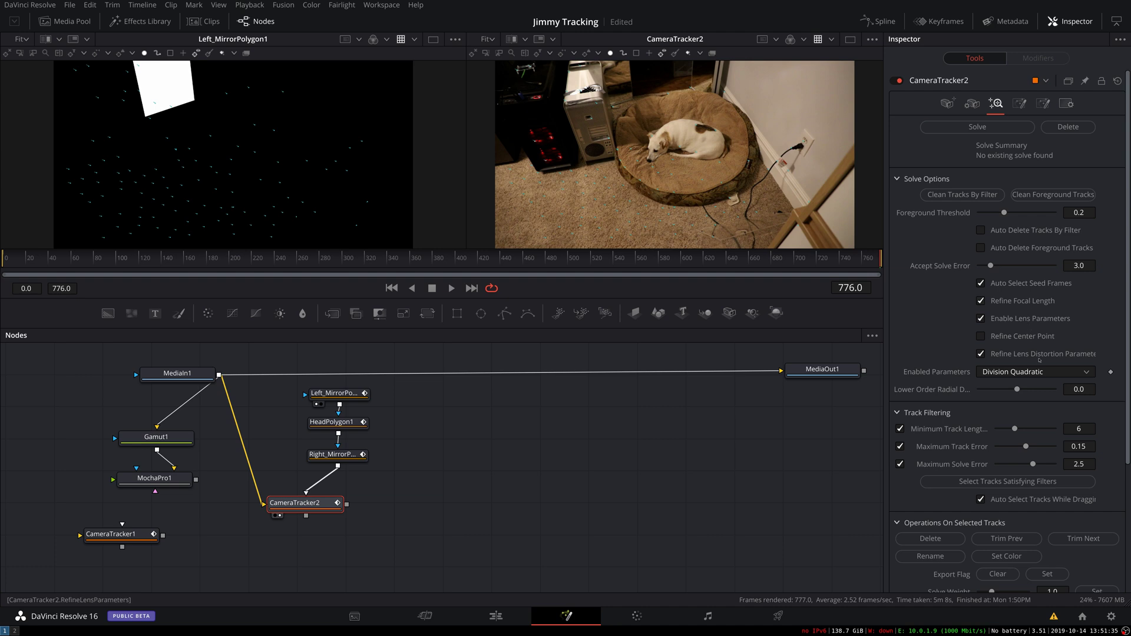
pyautogui.click(981, 354)
# Step: Turn off Auto Select Seed Frames, set seed frames 720 and 735, and check frames 720–729
pyautogui.click(981, 283)
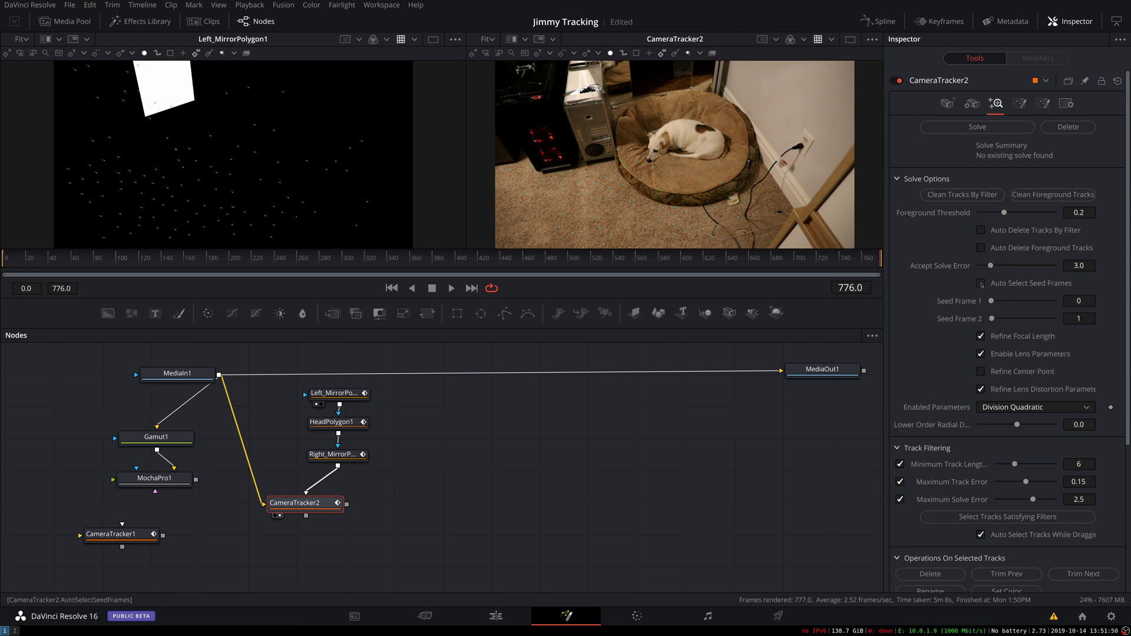
pyautogui.click(1088, 301)
pyautogui.write('720')
pyautogui.press('Tab')
pyautogui.write('730')
pyautogui.press('BackSpace')
pyautogui.write('5')
pyautogui.press('Tab')
pyautogui.click(818, 258)
pyautogui.moveTo(817, 261)
pyautogui.mouseDown()
pyautogui.moveTo(835, 263)
pyautogui.moveTo(822, 267)
pyautogui.mouseUp()
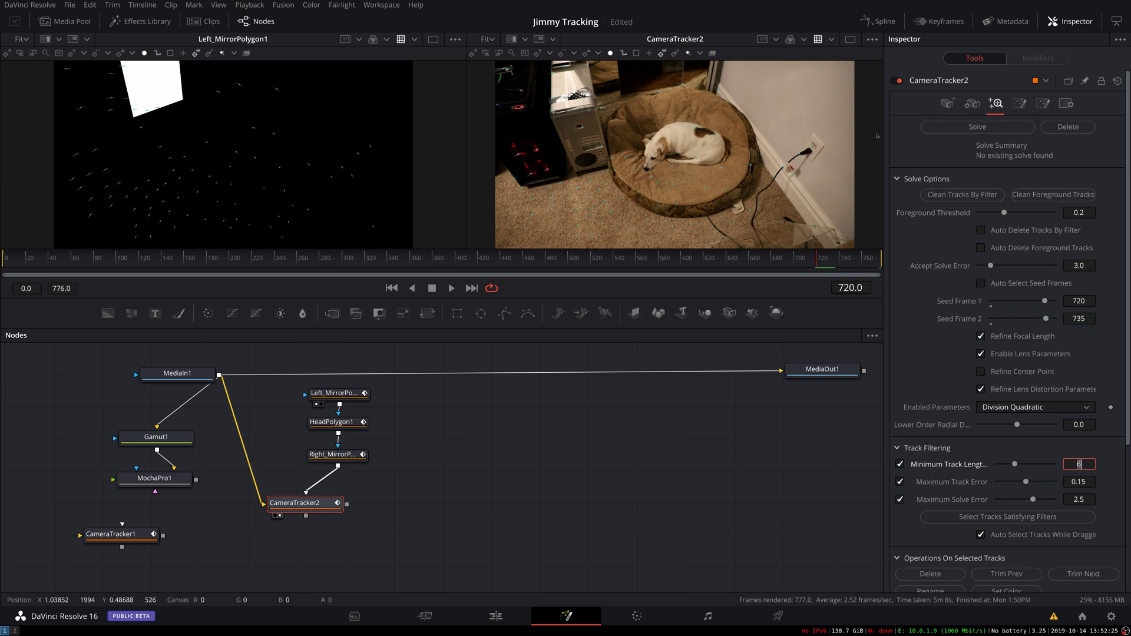
# Step: Solve the camera over frames 0–776 for a 1.1889-pixel average error, then collapse Solve Options
pyautogui.click(965, 128)
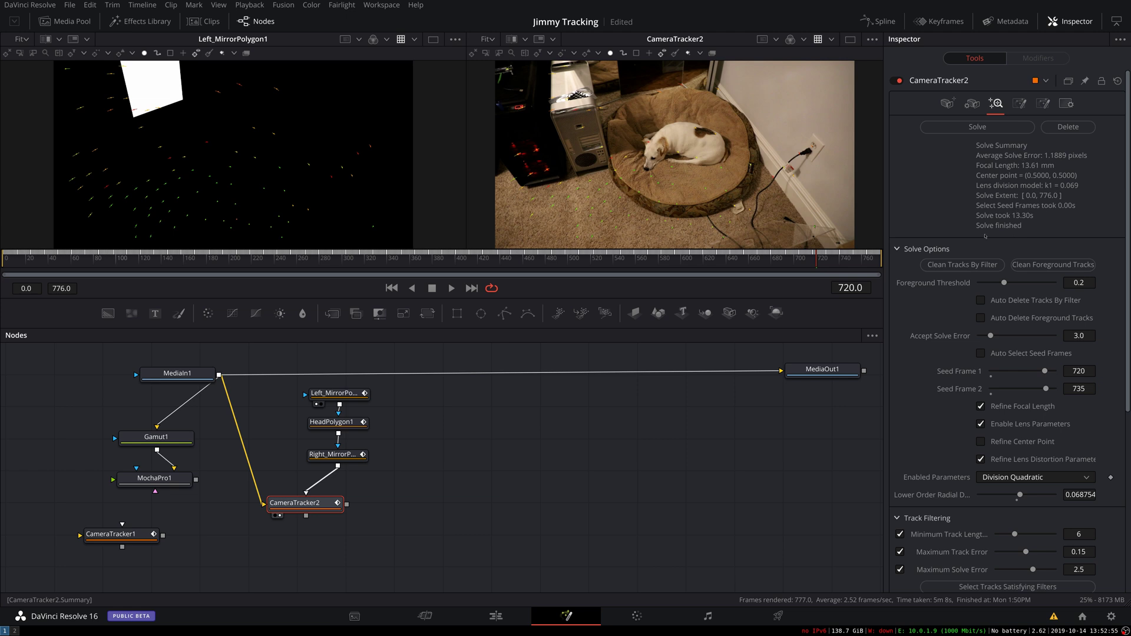
pyautogui.click(925, 250)
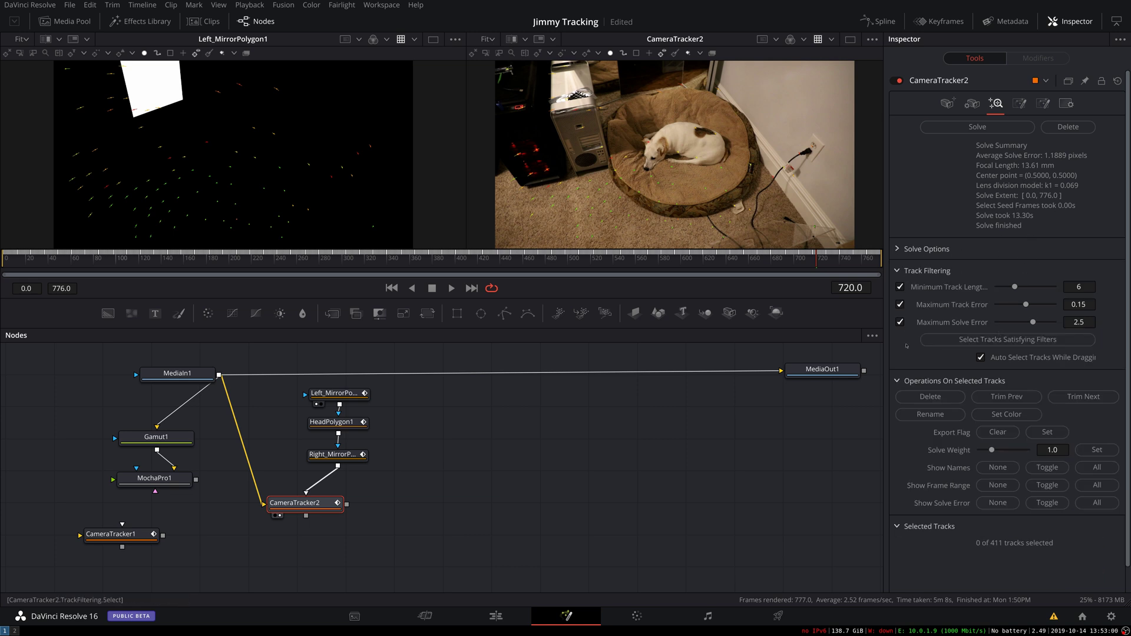
# Step: Select and delete the 37 filtered tracks, then re-solve to a 0.5679-pixel average error
pyautogui.click(1005, 342)
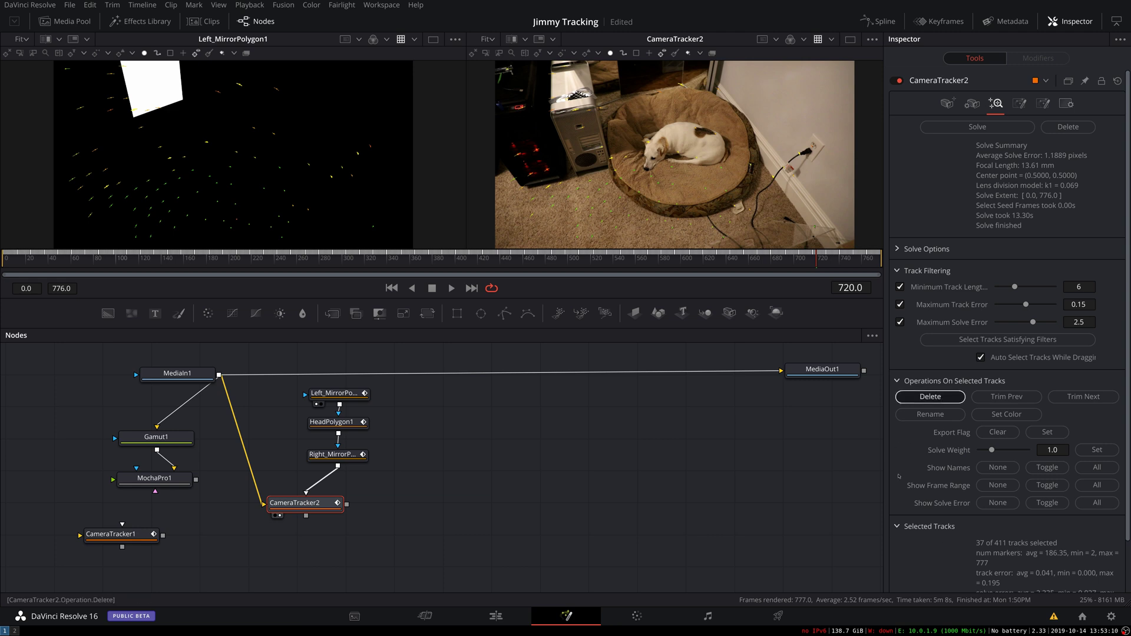
pyautogui.click(931, 397)
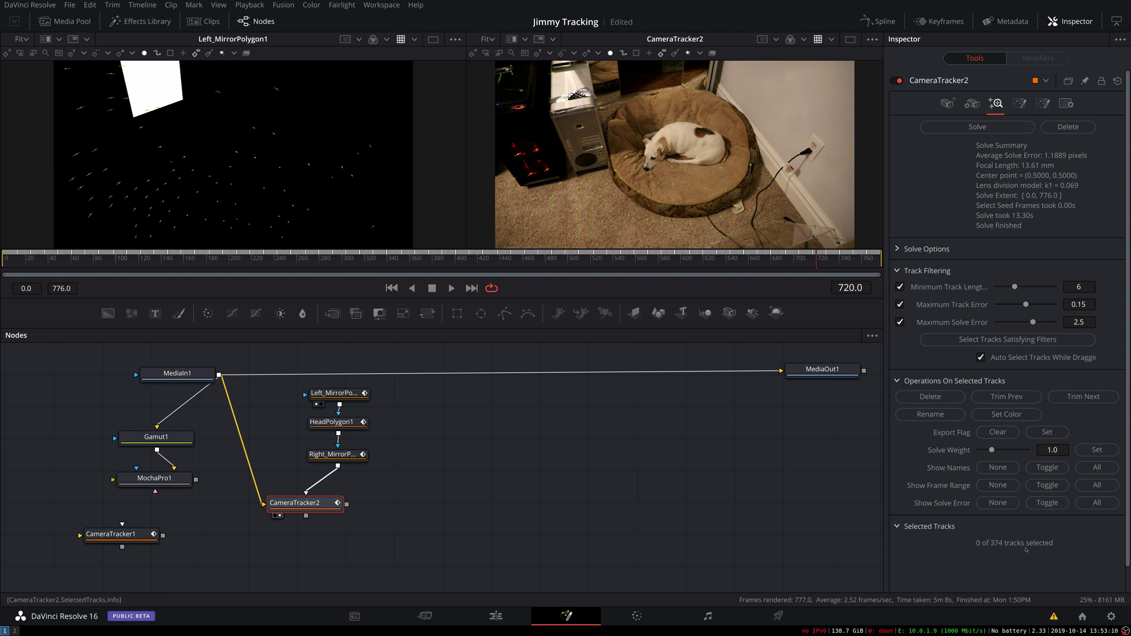
pyautogui.click(978, 127)
# Step: Lower Maximum Solve Error to about 0.49 and re-solve with 277 tracks, reaching 0.1985 pixels
pyautogui.moveTo(1033, 323); pyautogui.dragTo(1005, 323)
pyautogui.click(980, 126)
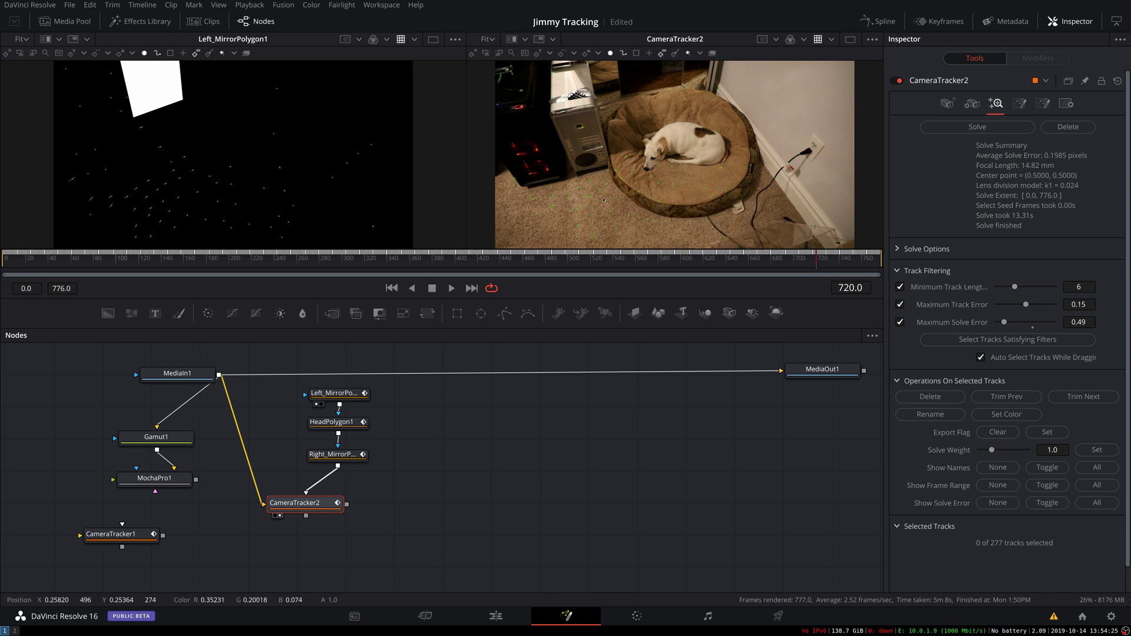
pyautogui.moveTo(599, 190)
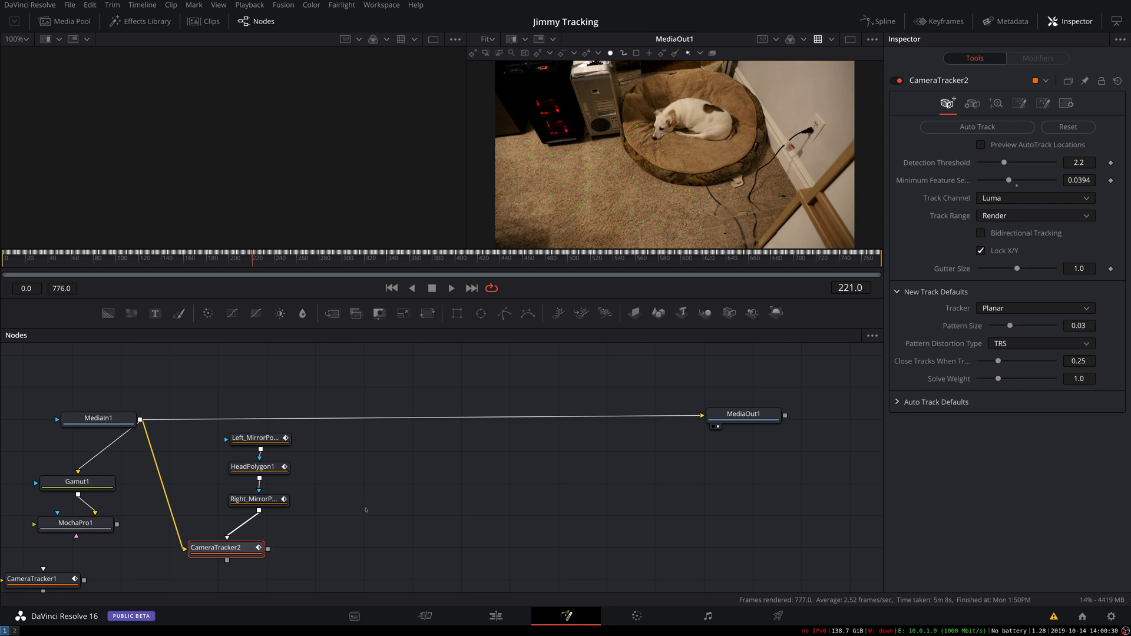
# Step: Show CameraTracker2's Export settings with 3D Scene Transform expanded (Aligned, origin Z -8.0)
pyautogui.scroll(-3, 460, 426)
pyautogui.hscroll(-3, 461, 426)
pyautogui.scroll(-1, 460, 426)
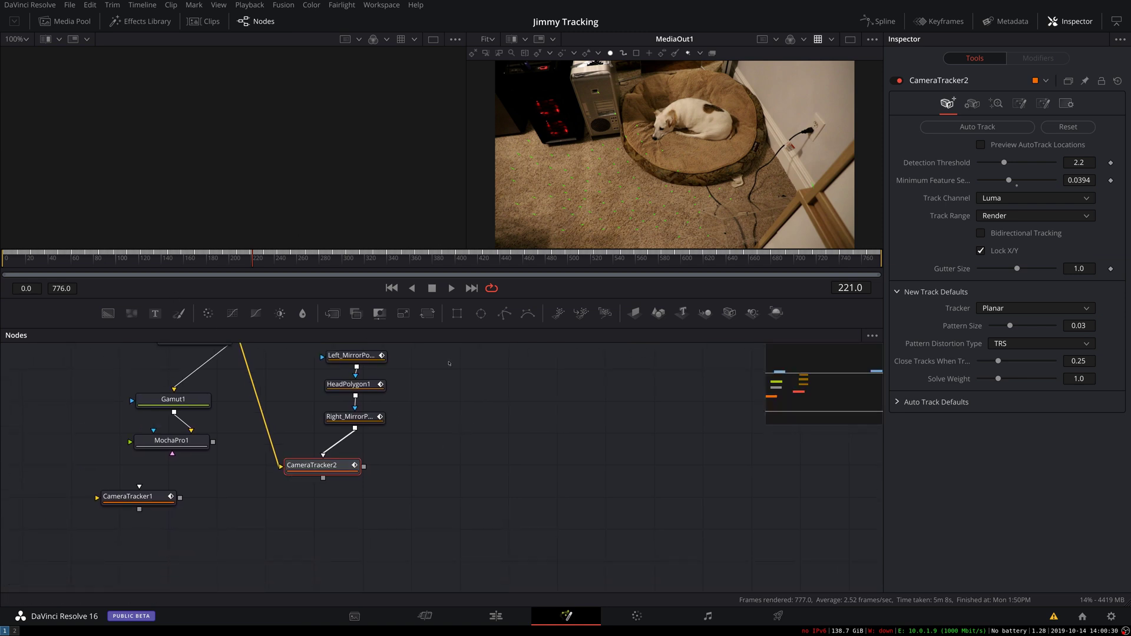
pyautogui.scroll(1, 461, 396)
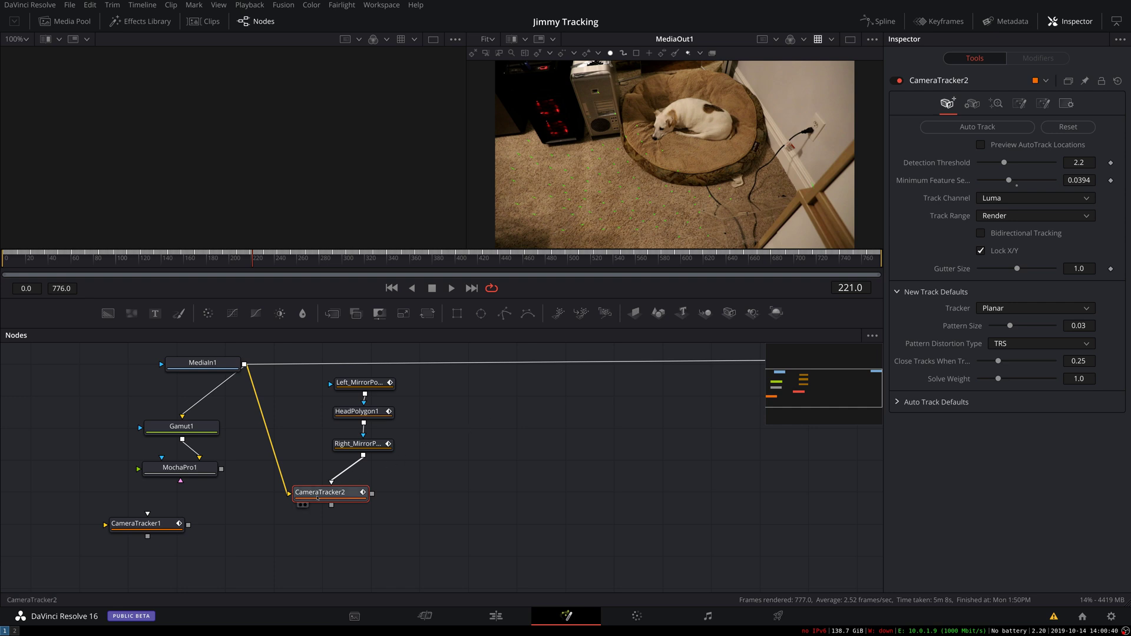
pyautogui.click(1020, 104)
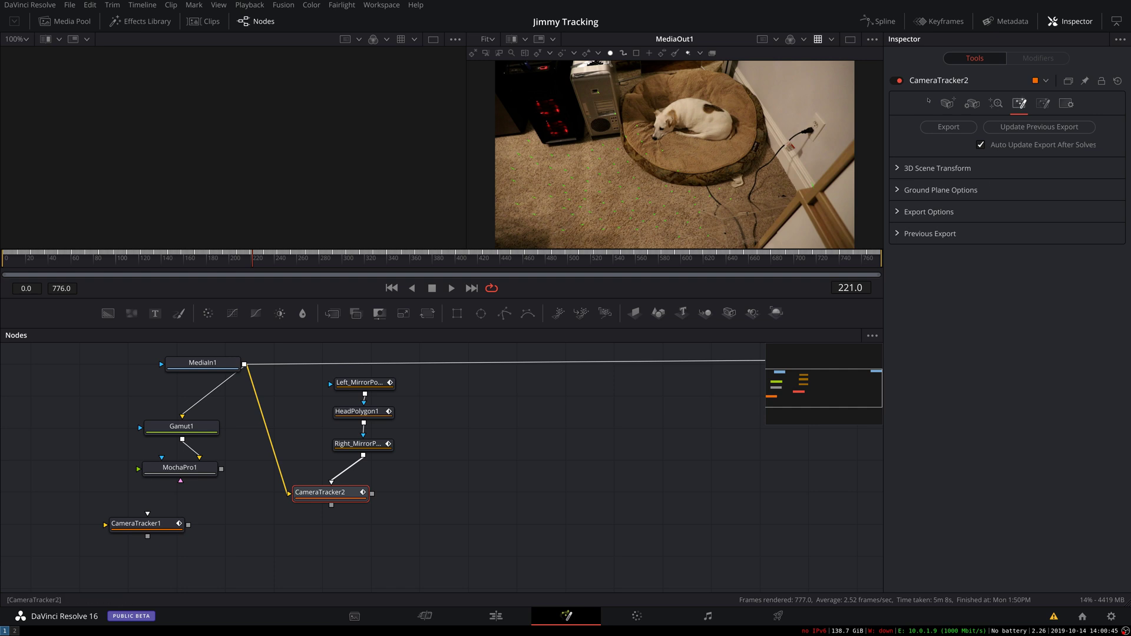
pyautogui.click(932, 168)
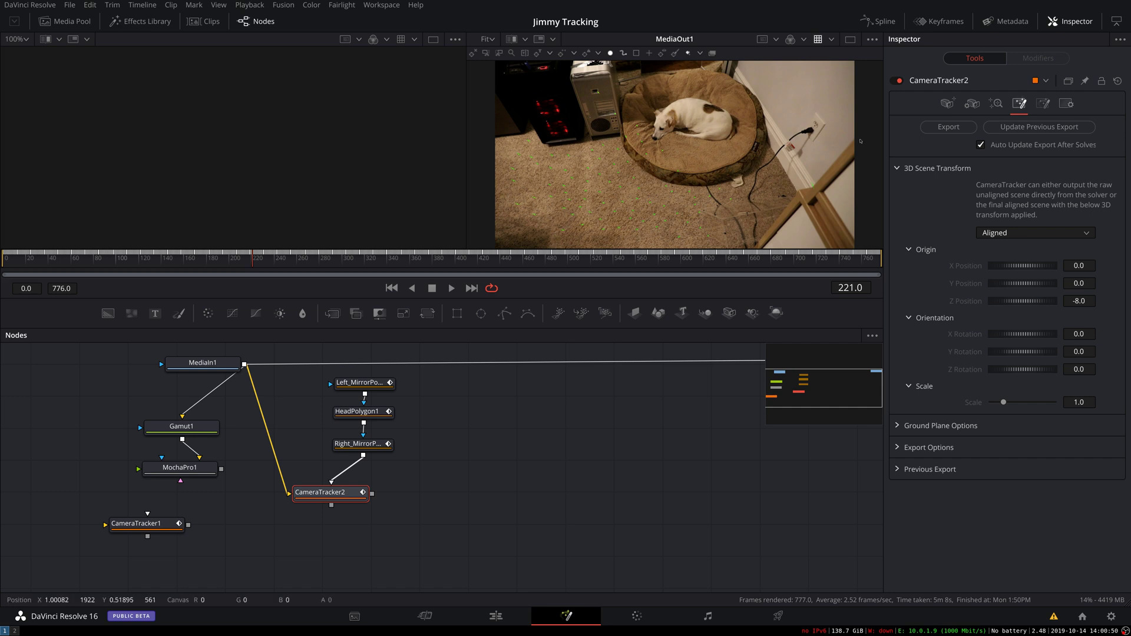
# Step: Export the 3D scene, then move Camera3D1, Merge3D1, PointCloud3D1, GroundPlane and renderer below CameraTracker2
pyautogui.click(947, 128)
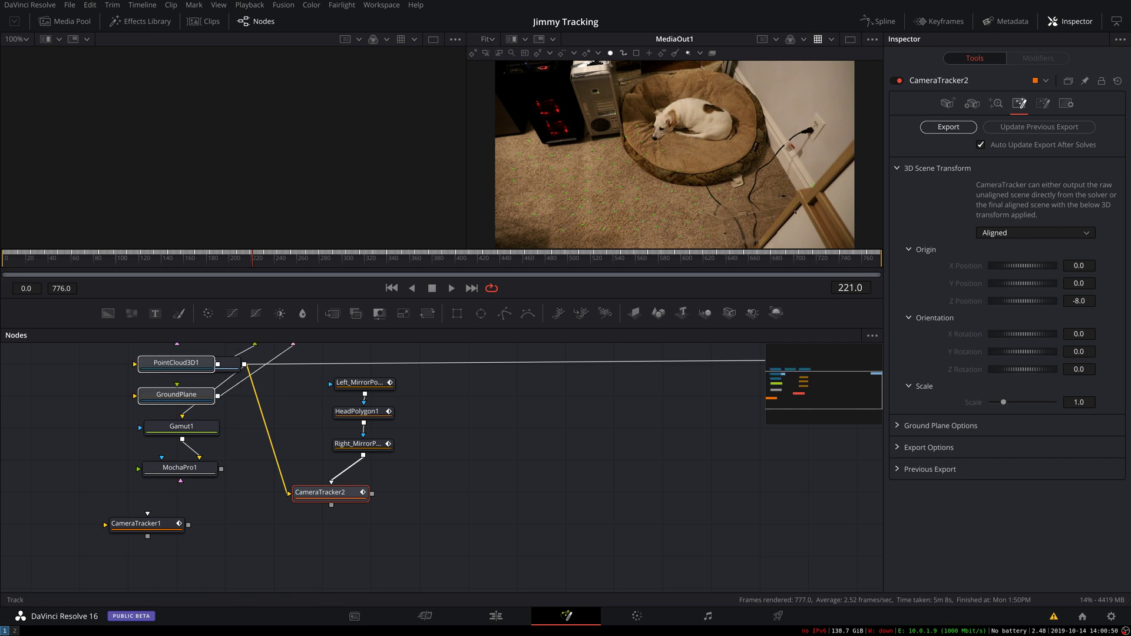
pyautogui.moveTo(195, 398); pyautogui.dragTo(508, 582)
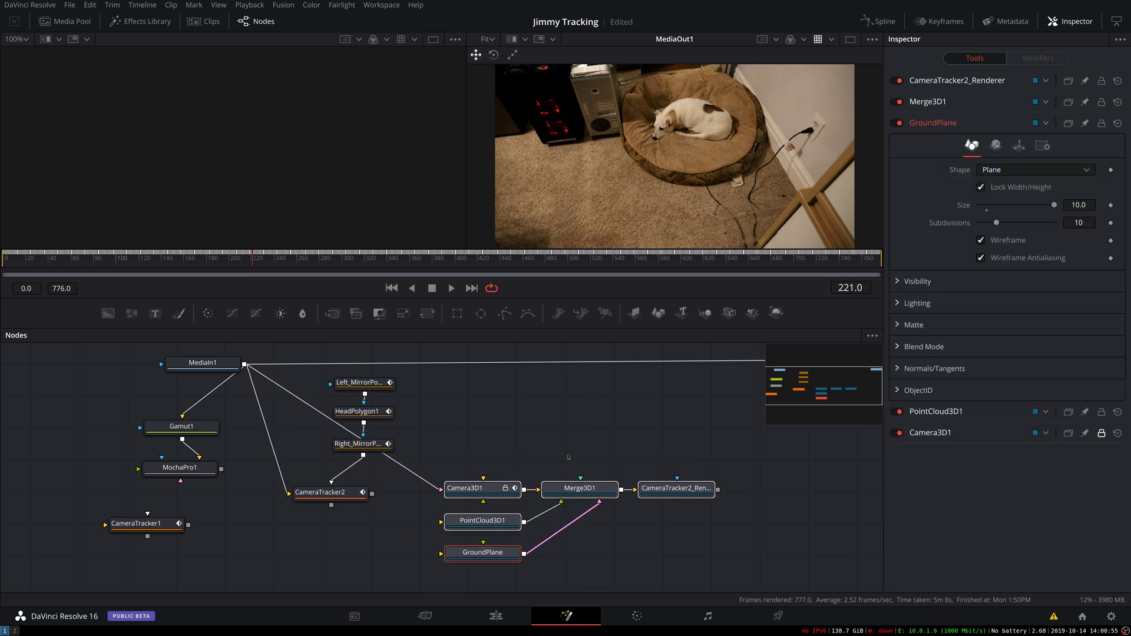
pyautogui.scroll(-5, 575, 454)
pyautogui.scroll(3, 435, 472)
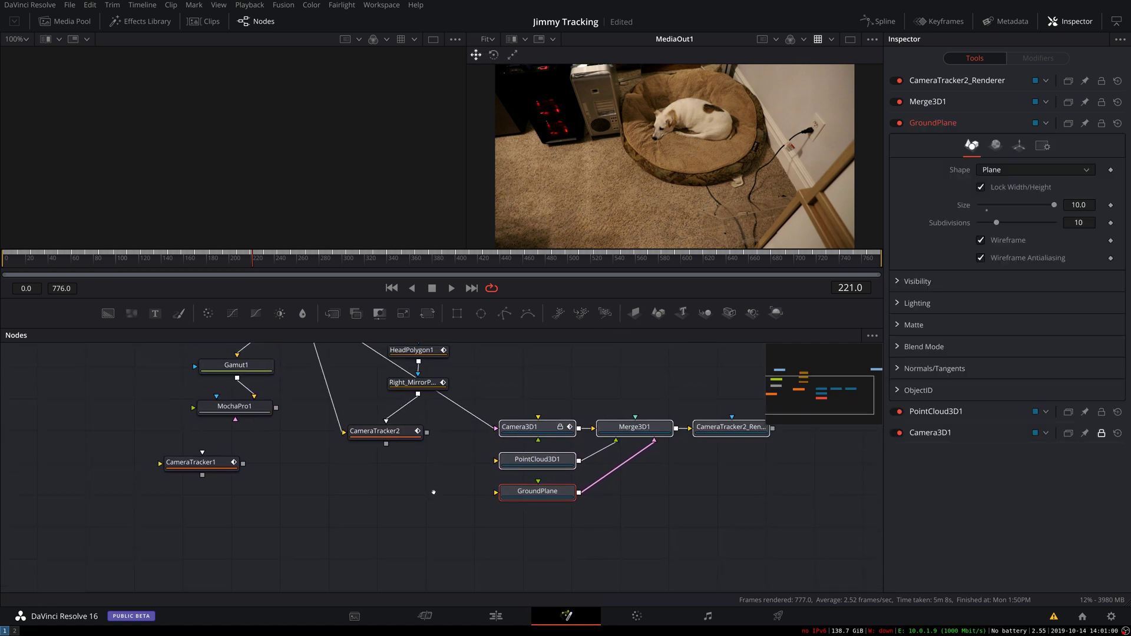
pyautogui.scroll(3, 434, 492)
pyautogui.moveTo(496, 486); pyautogui.dragTo(350, 545)
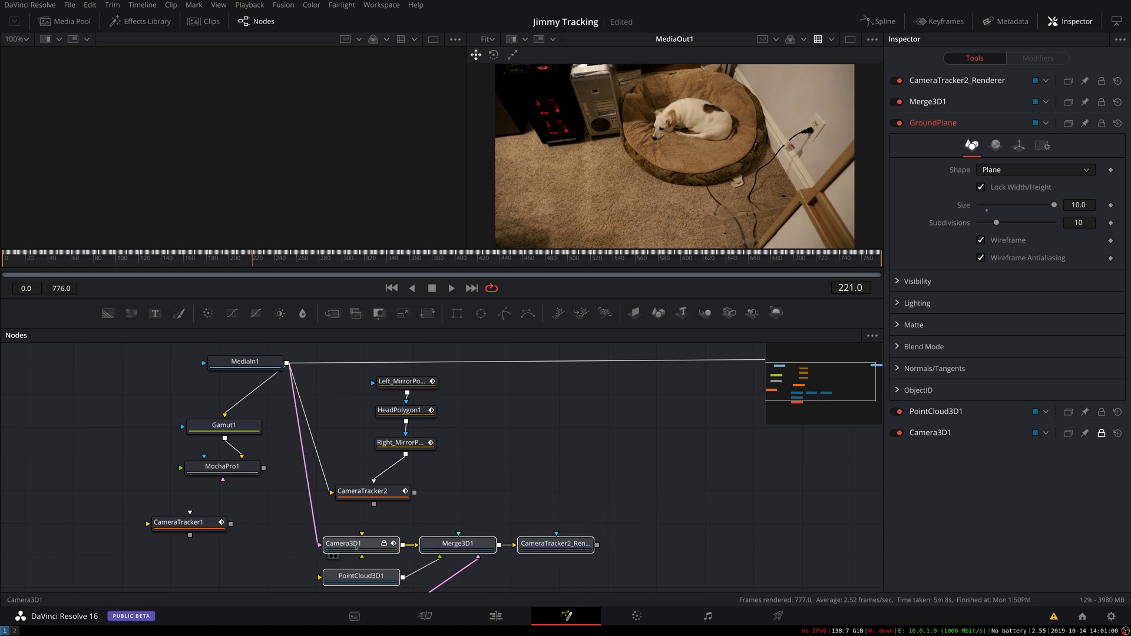
pyautogui.click(351, 545)
pyautogui.scroll(-3, 350, 545)
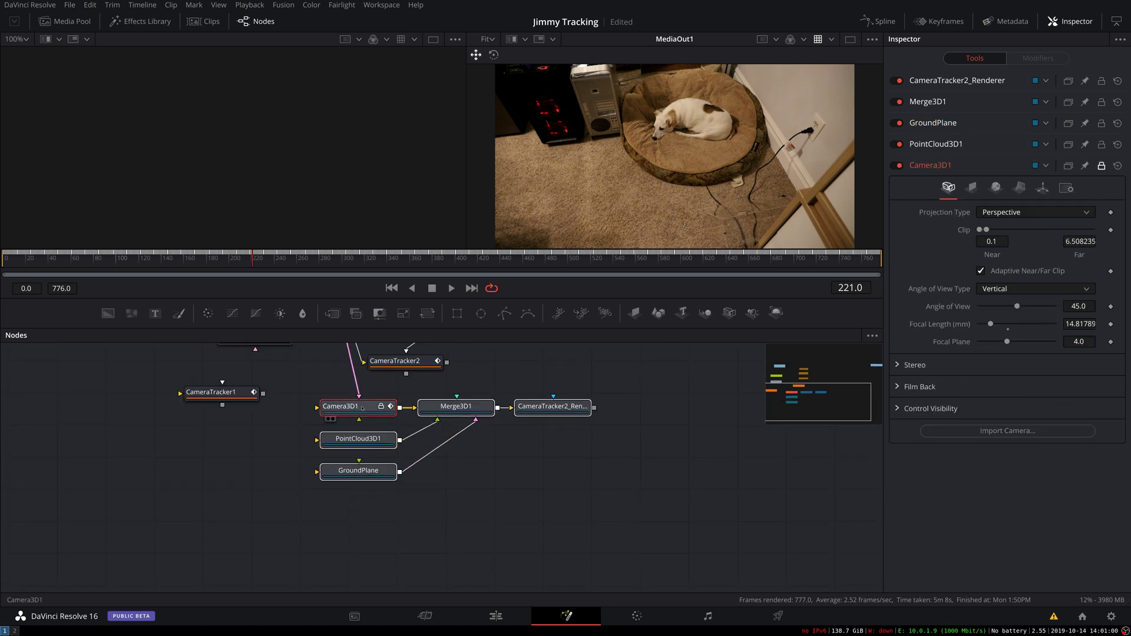
pyautogui.moveTo(358, 414); pyautogui.dragTo(352, 452)
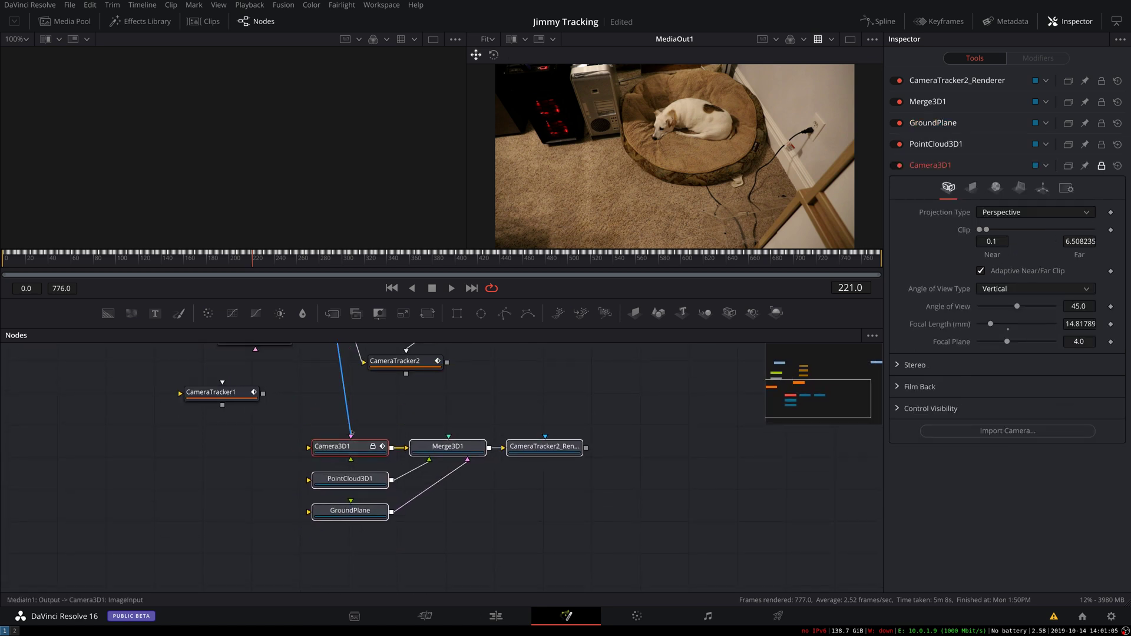
# Step: Show CameraTracker2_Renderer in viewer 2 and scrub back to frame 127 to check the track
pyautogui.click(550, 448)
pyautogui.press('2')
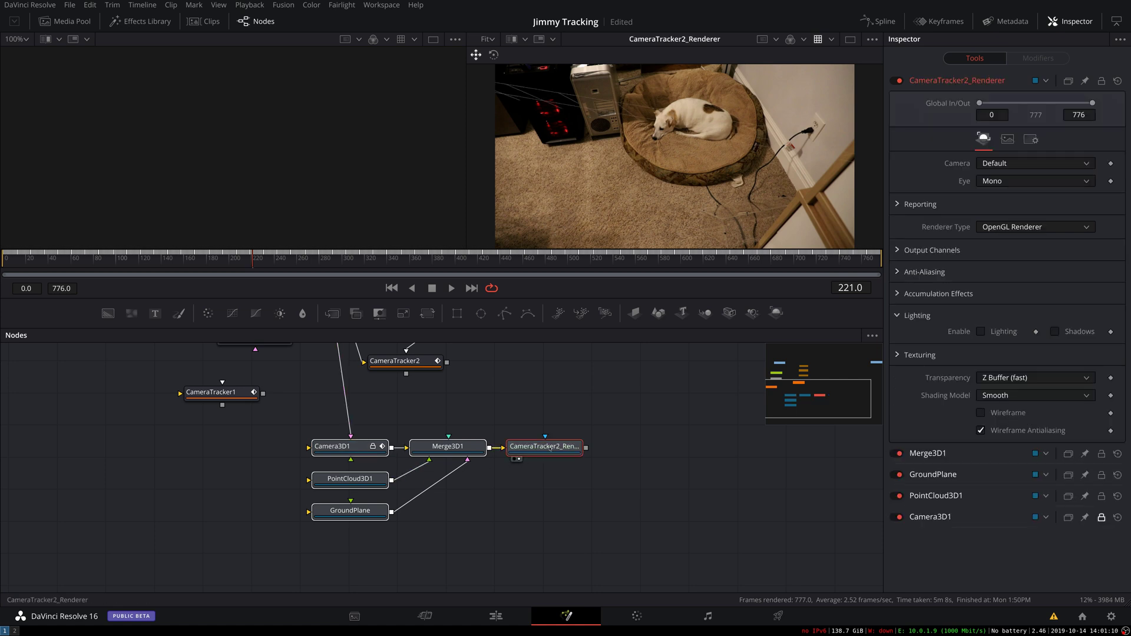
pyautogui.click(460, 258)
pyautogui.moveTo(460, 257); pyautogui.dragTo(146, 283)
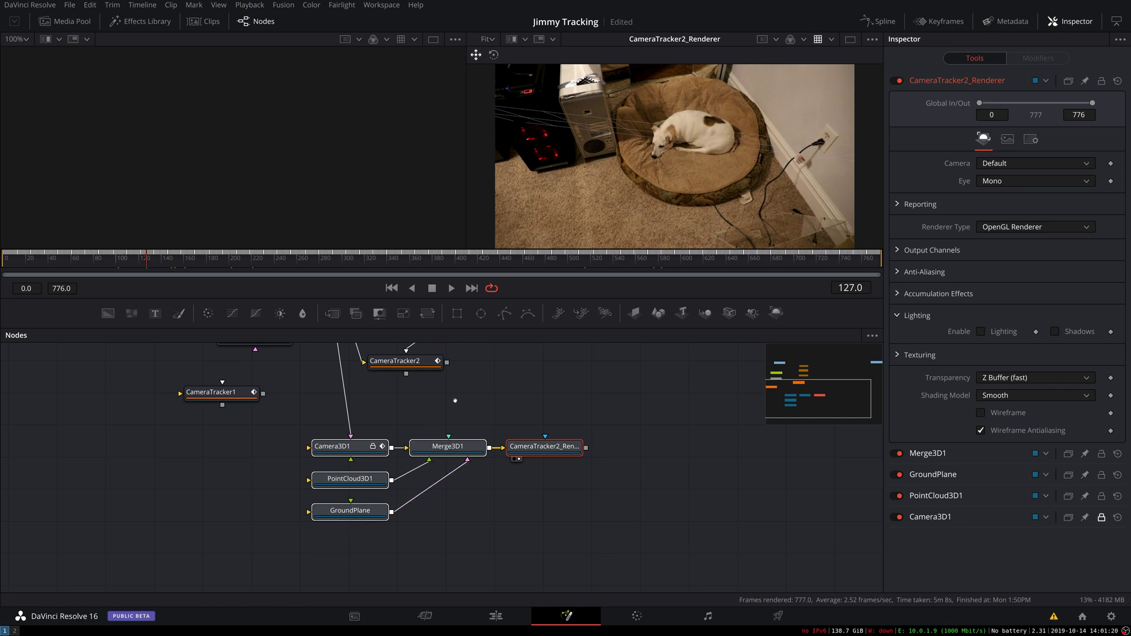
pyautogui.scroll(2, 449, 420)
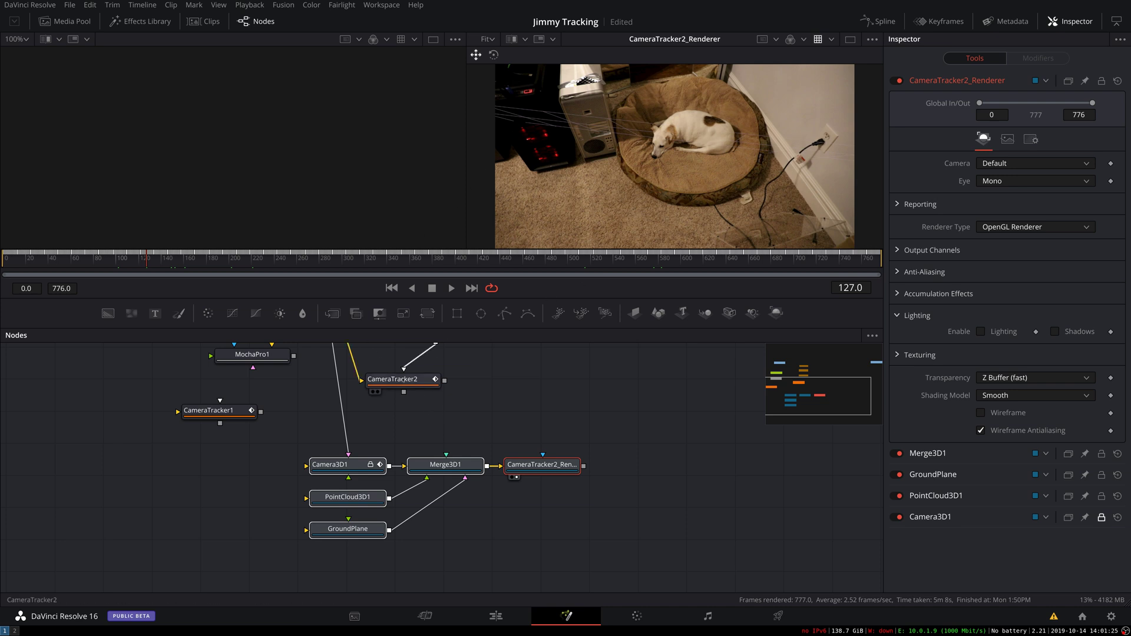
# Step: Switch CameraTracker2's 3D scene transform to Unaligned and go to frame 720
pyautogui.click(403, 380)
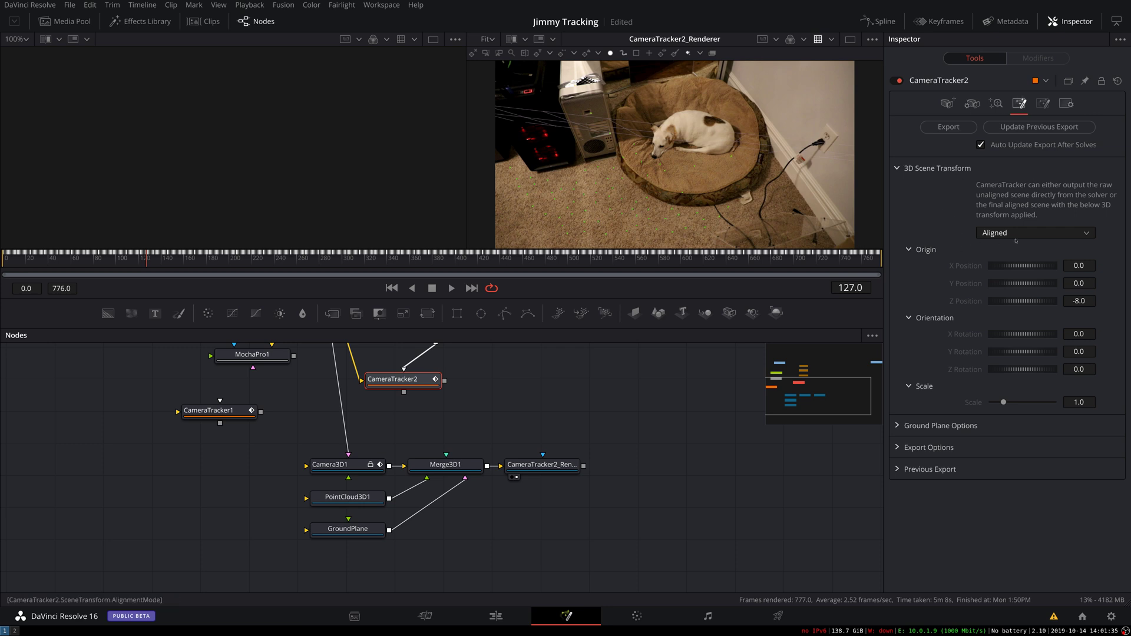
pyautogui.click(1015, 234)
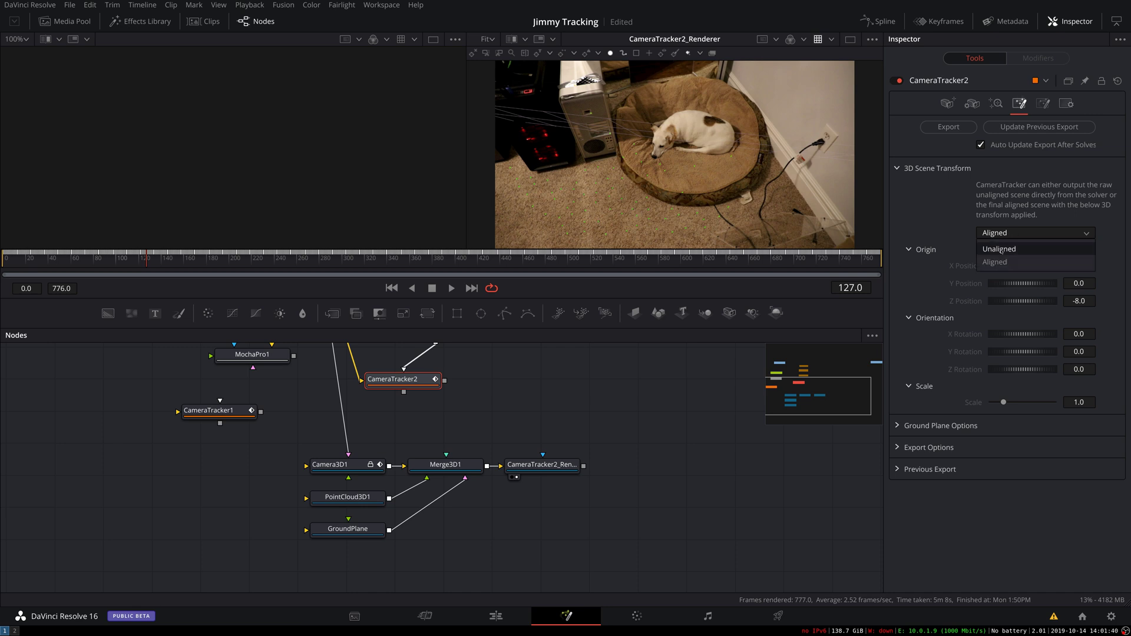
pyautogui.press('Escape')
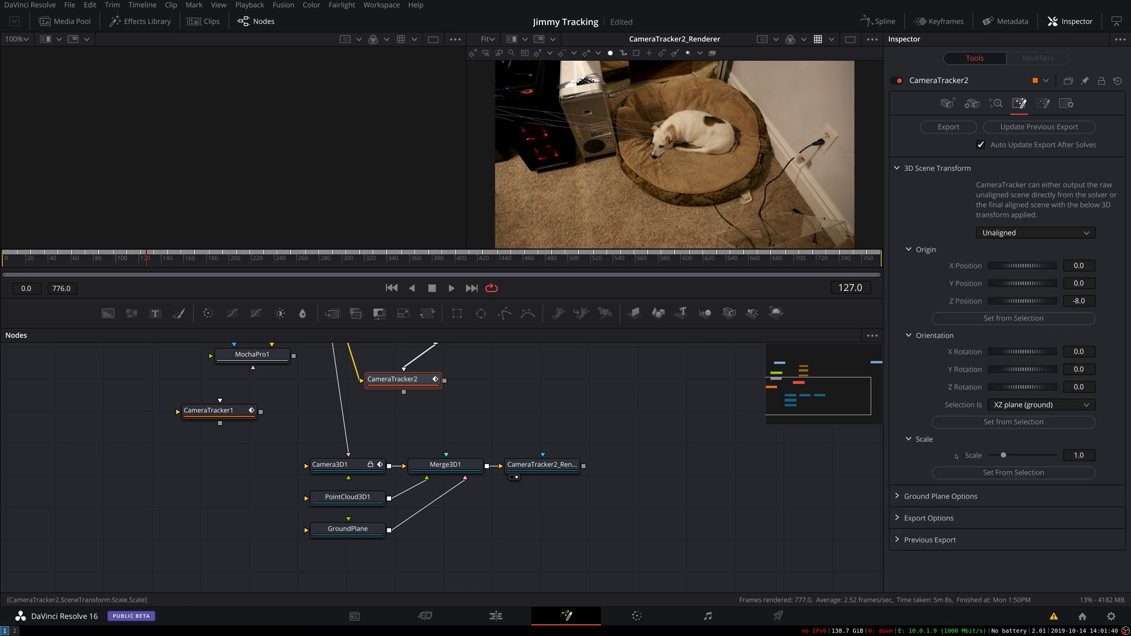
pyautogui.moveTo(594, 198)
pyautogui.click(817, 260)
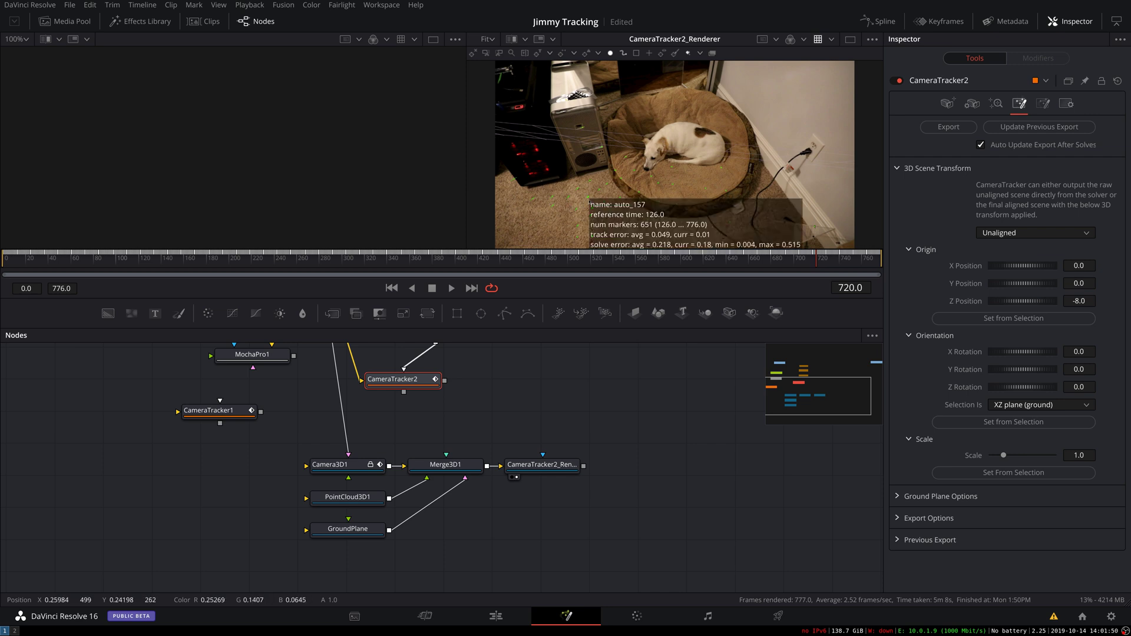
# Step: Set the scene origin and XZ ground orientation from selected floor tracker points (X rotation -124.9229)
pyautogui.moveTo(588, 198)
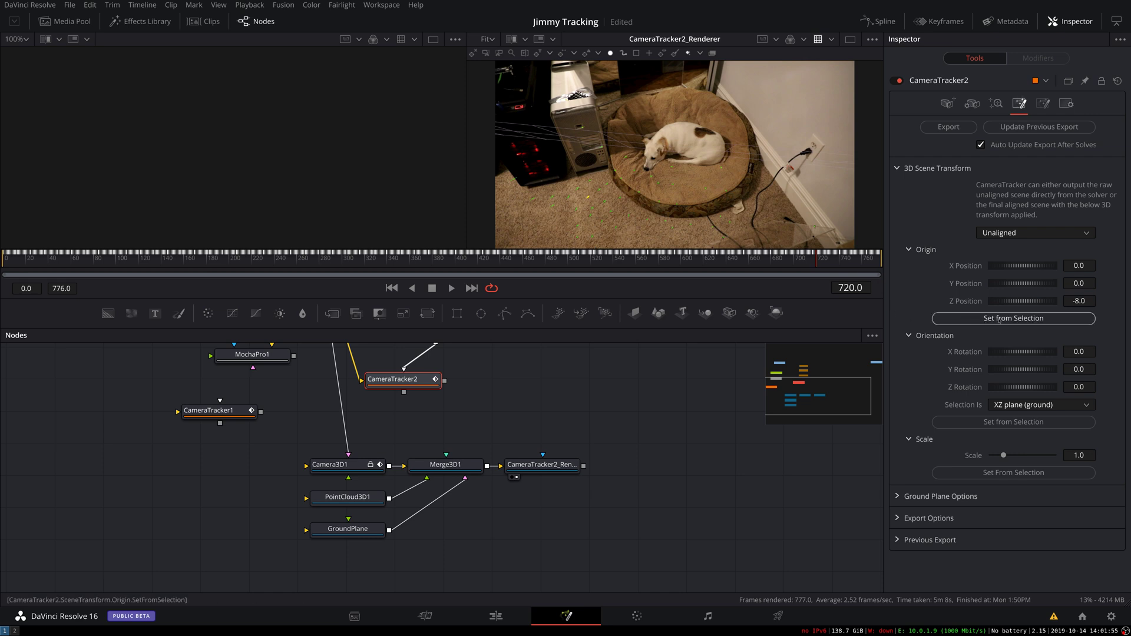
pyautogui.click(1001, 320)
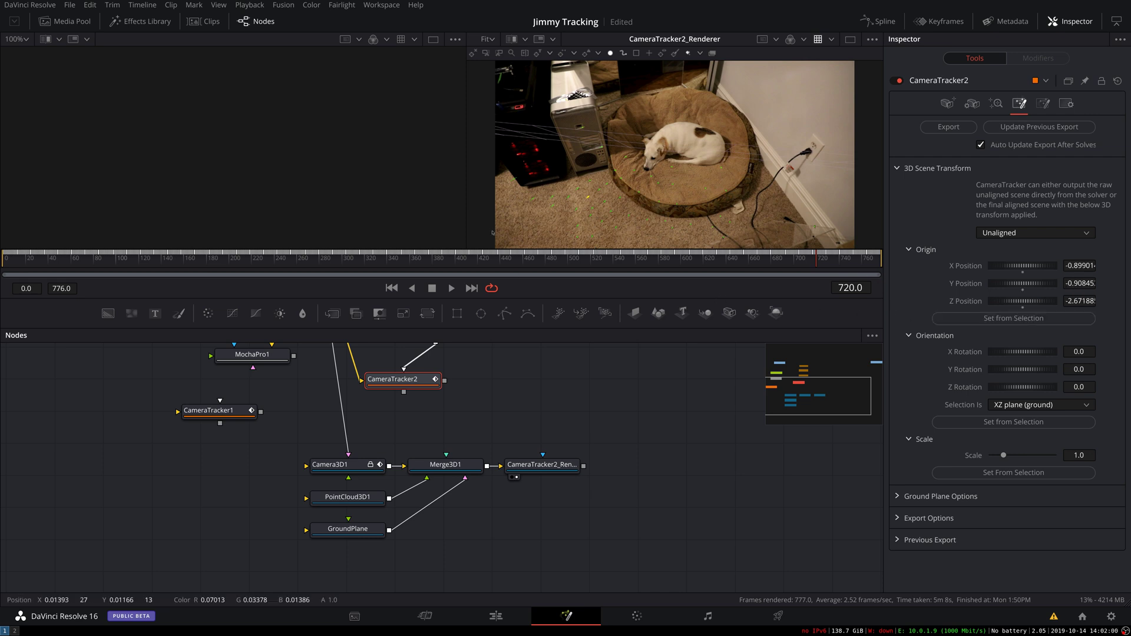
pyautogui.moveTo(524, 197); pyautogui.dragTo(609, 240)
pyautogui.moveTo(680, 217); pyautogui.dragTo(657, 234)
pyautogui.click(1010, 423)
pyautogui.moveTo(533, 198)
pyautogui.moveTo(608, 185)
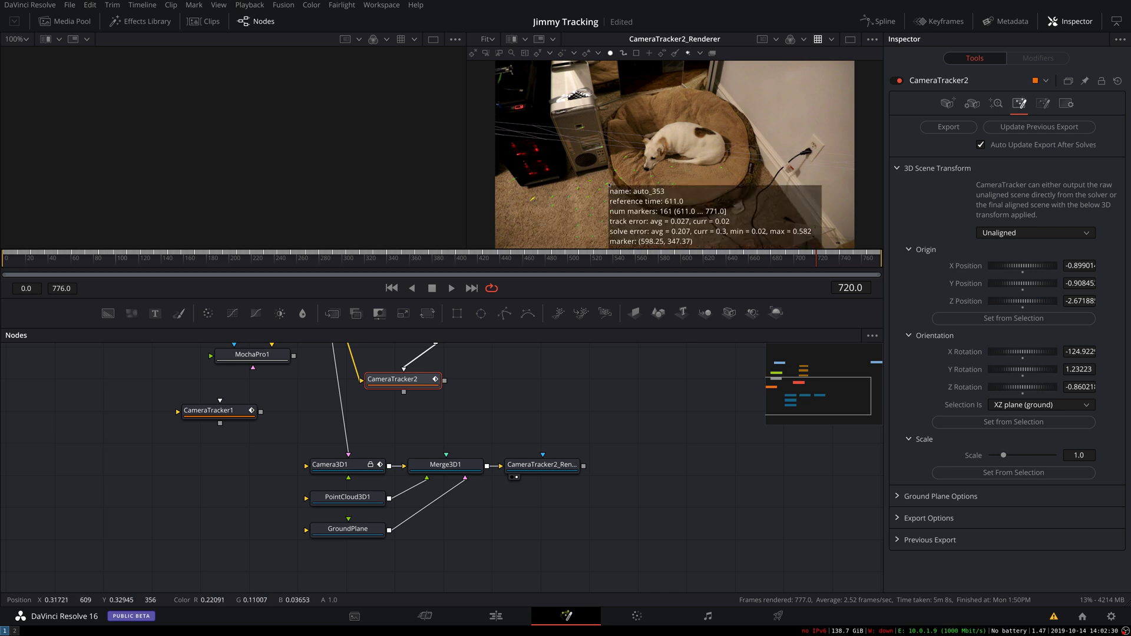
# Step: Set 3D Scene Transform to Aligned, update the previous export, and scrub to check alignment
pyautogui.click(990, 475)
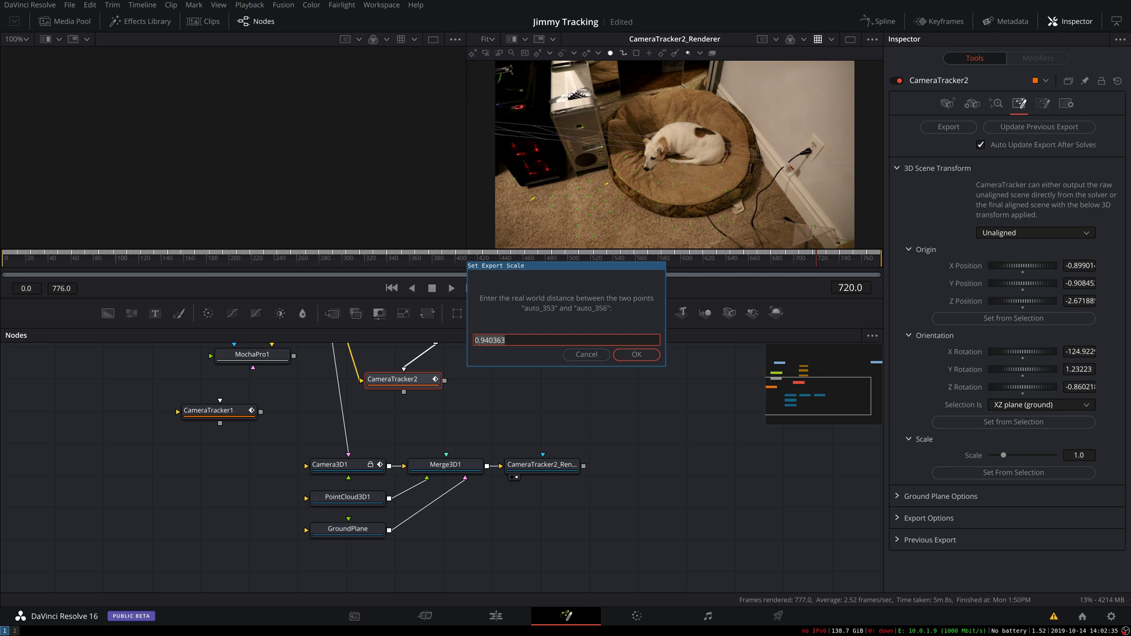
pyautogui.click(587, 355)
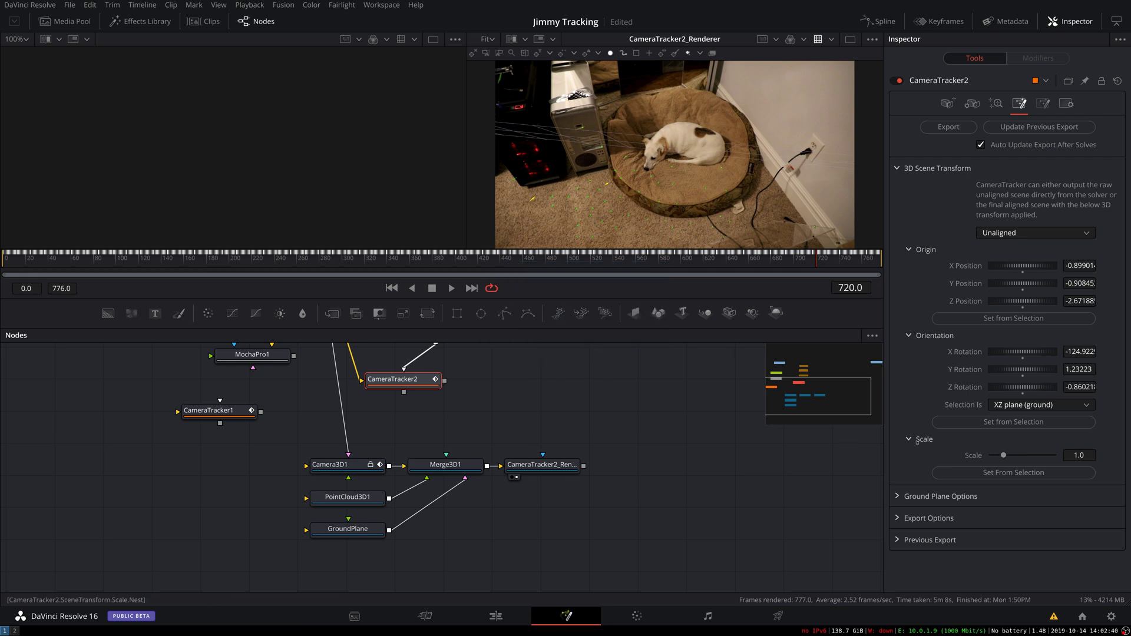
pyautogui.click(1000, 233)
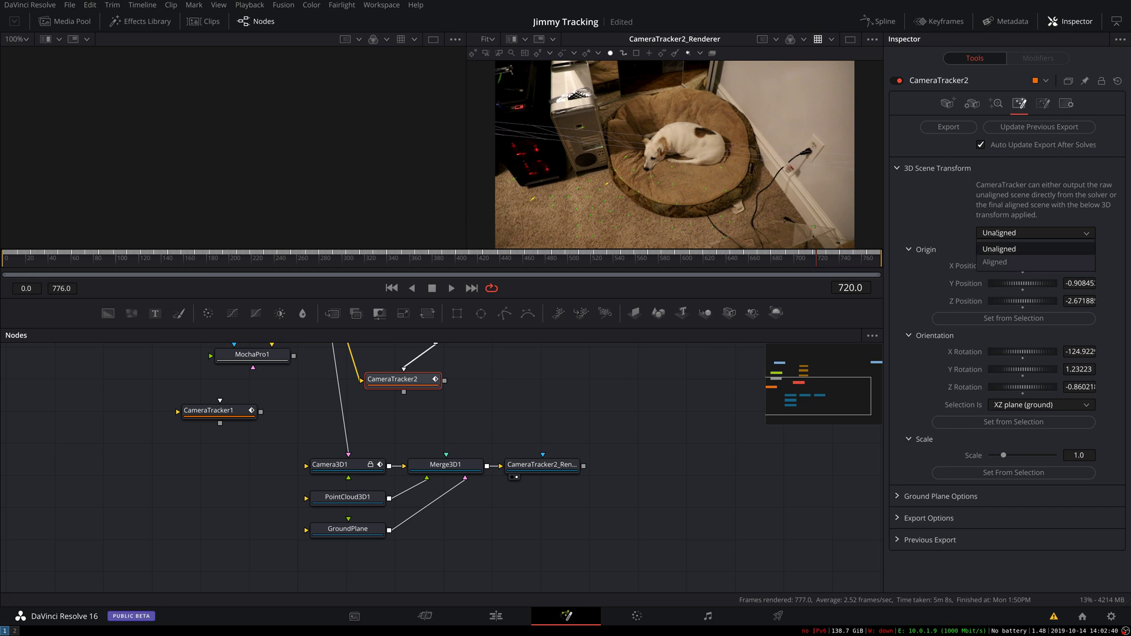
pyautogui.click(997, 253)
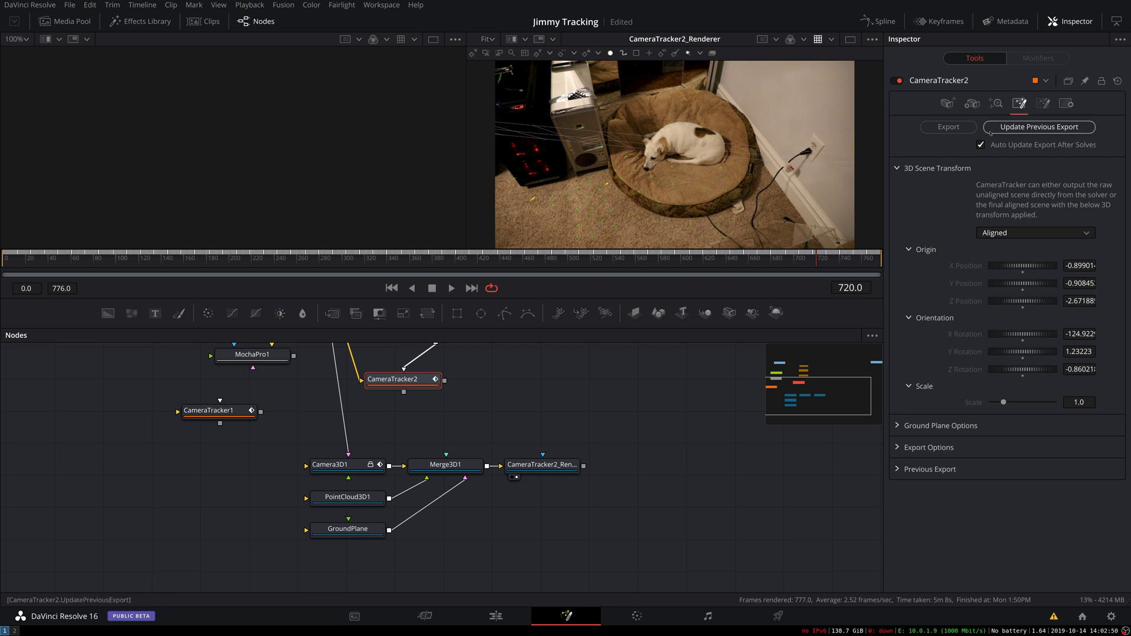
pyautogui.click(1011, 132)
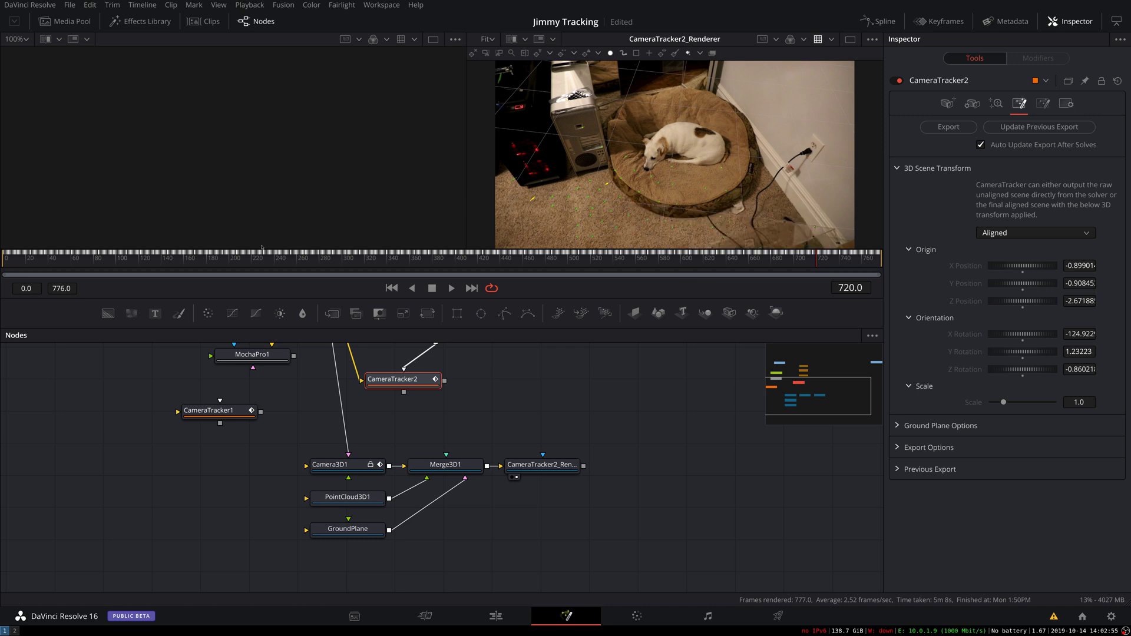
pyautogui.moveTo(104, 265); pyautogui.dragTo(5, 258)
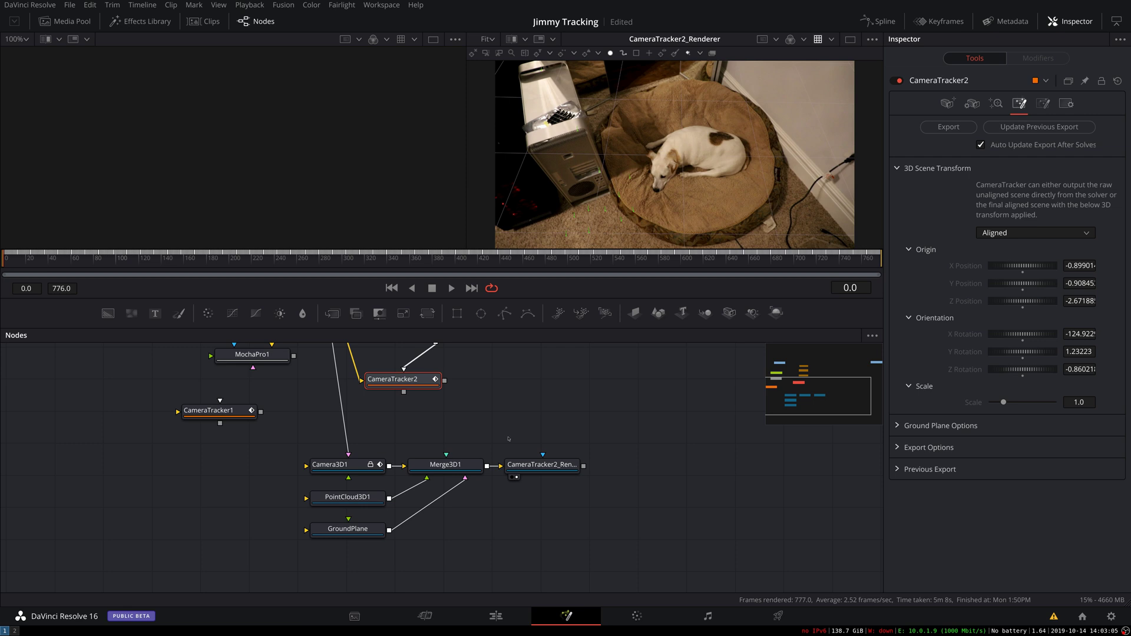
# Step: Add a Cube 3D node next to Merge3D1 and shrink its size to 0.24
pyautogui.hotkey('shift', 'space')
pyautogui.write('camera')
pyautogui.hotkey('ctrl', 'a')
pyautogui.write('cub')
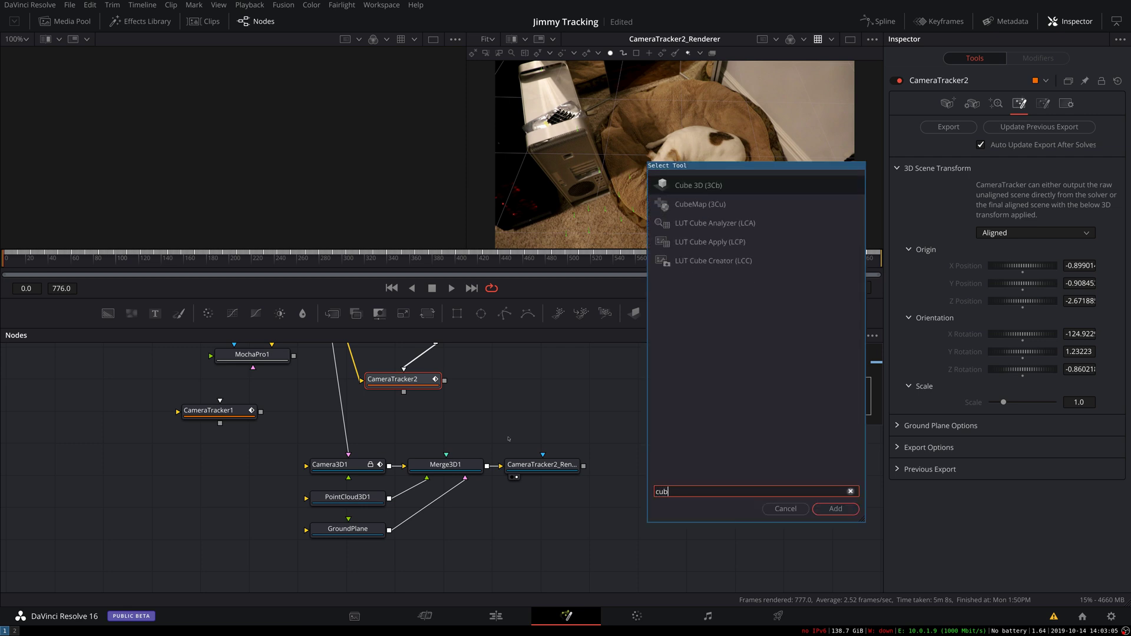
pyautogui.press('Return')
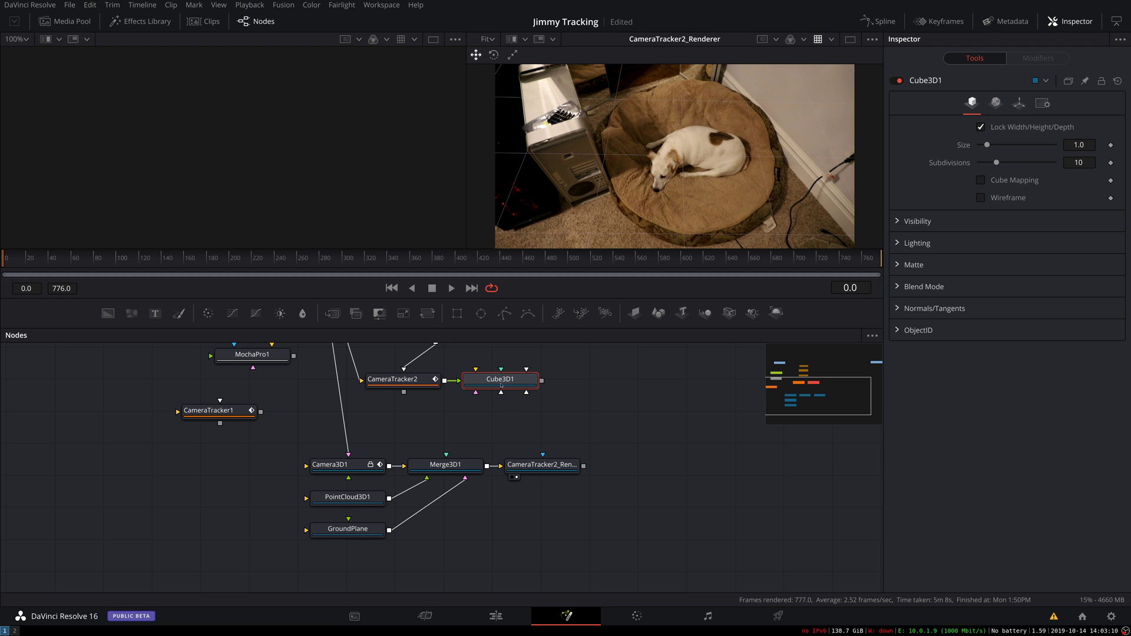
pyautogui.moveTo(501, 386); pyautogui.dragTo(446, 465)
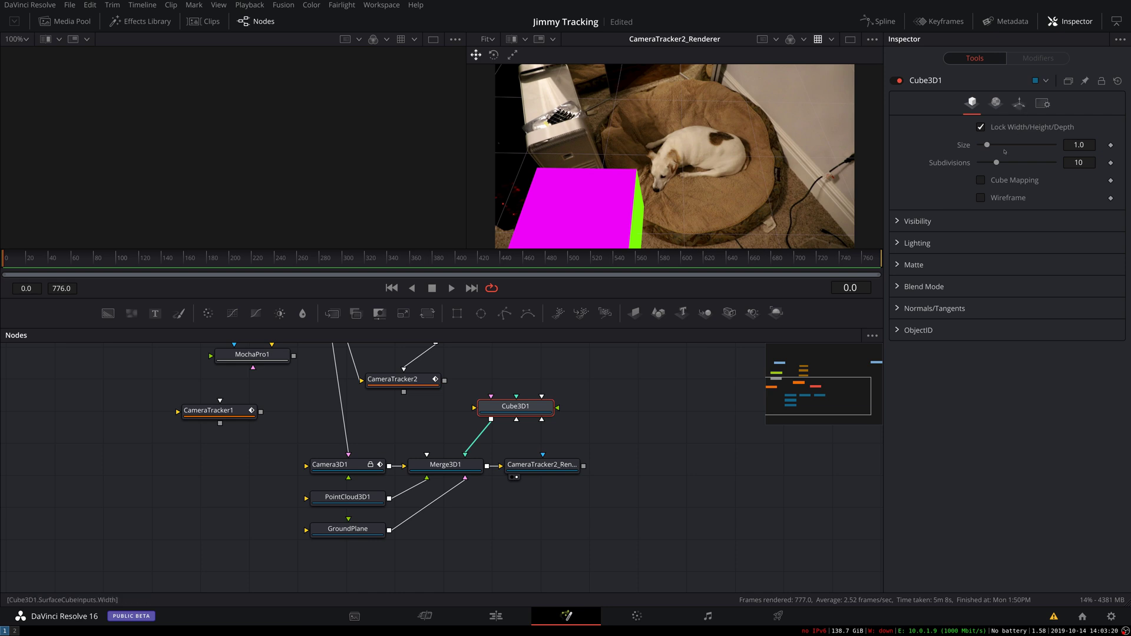
pyautogui.moveTo(988, 144); pyautogui.dragTo(981, 146)
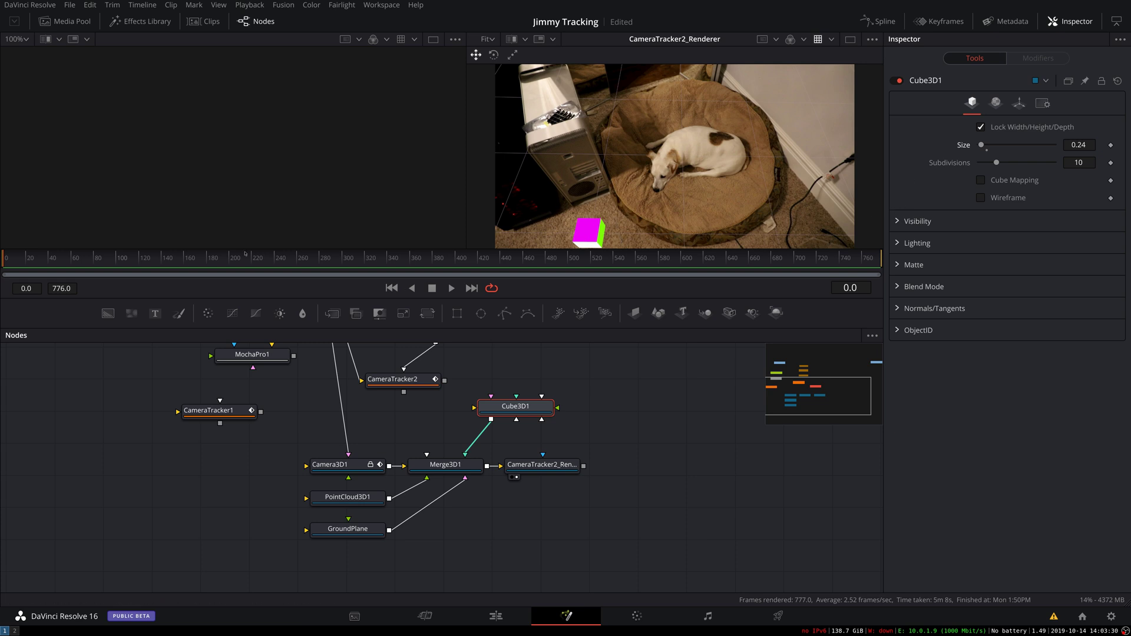
# Step: Play and scrub the clip to confirm the cube stays fixed on the tracked floor
pyautogui.click(452, 288)
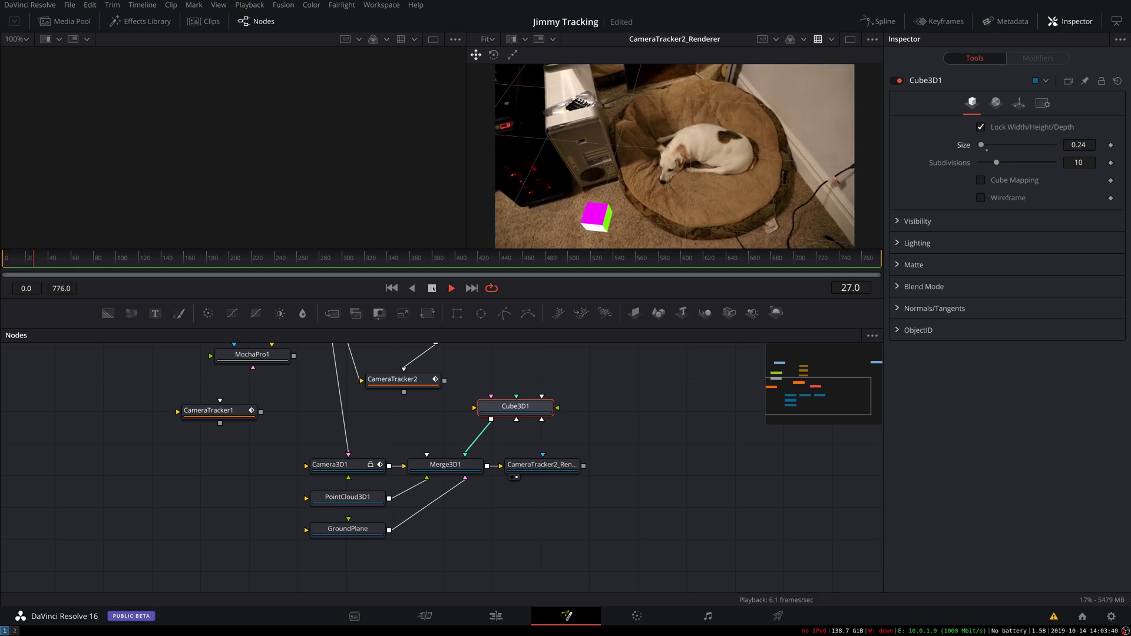
pyautogui.click(474, 260)
pyautogui.moveTo(474, 259); pyautogui.dragTo(786, 280)
pyautogui.press('Left')
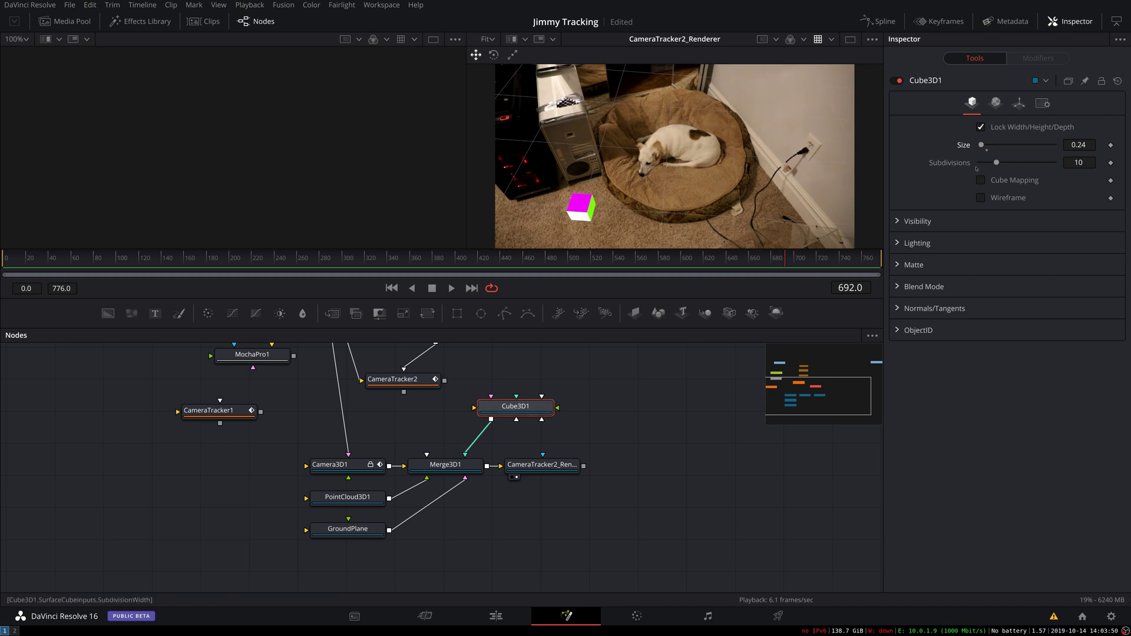
# Step: Set Cube3D1's Translation Y to -0.12 and play the clip to frame 114 to verify
pyautogui.click(1094, 145)
pyautogui.click(1019, 103)
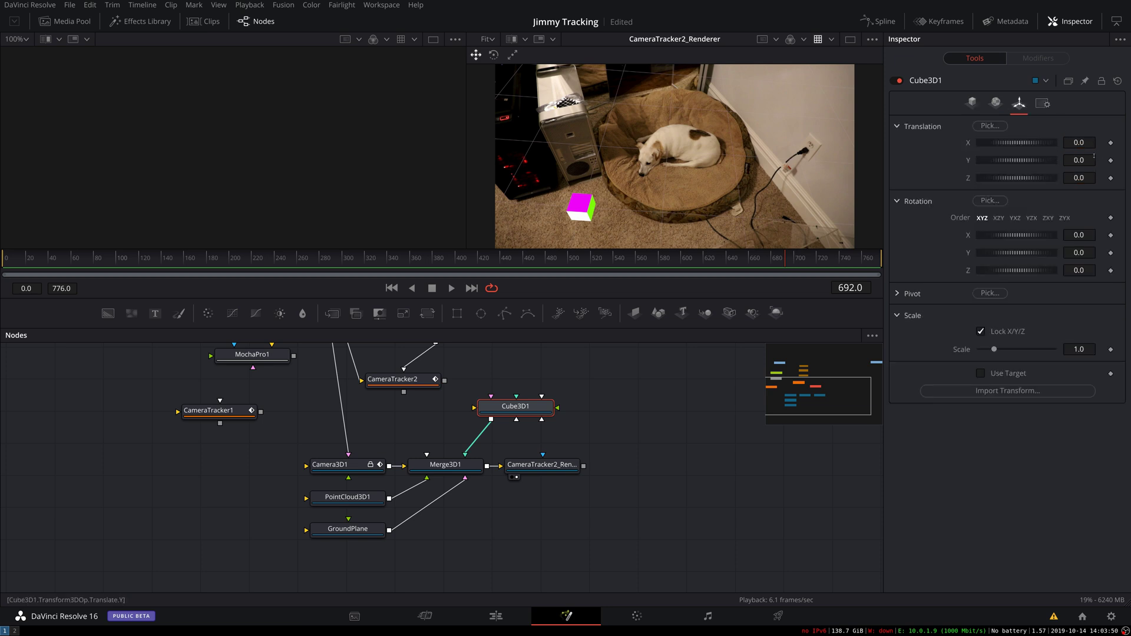
pyautogui.click(1092, 159)
pyautogui.press('BackSpace')
pyautogui.write('12')
pyautogui.press('Tab')
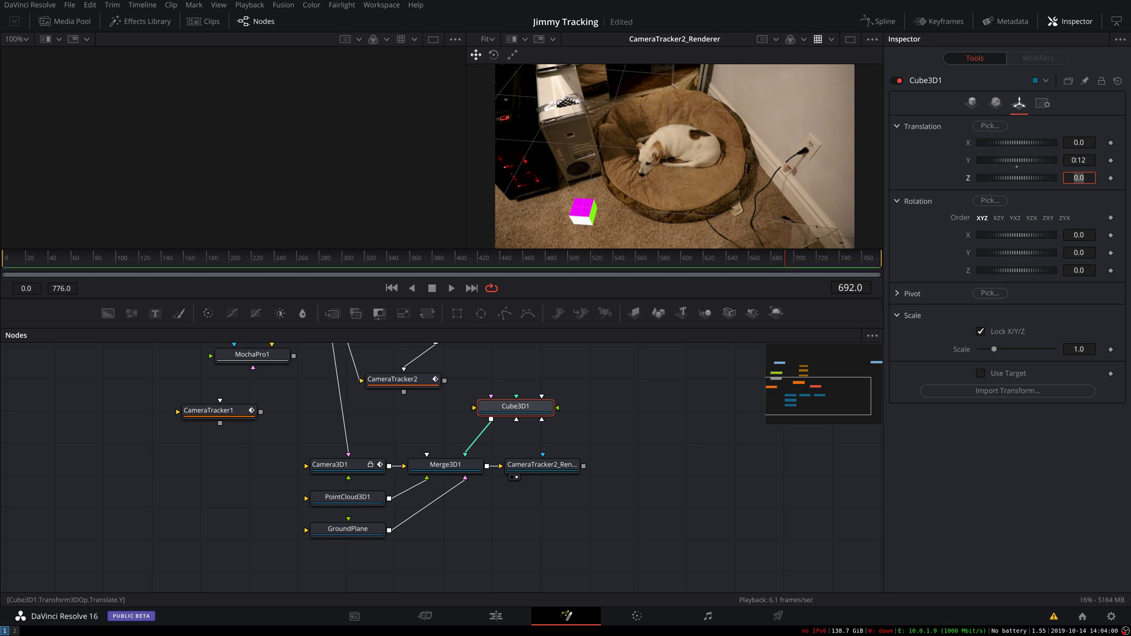
pyautogui.click(1072, 159)
pyautogui.write('-')
pyautogui.press('Tab')
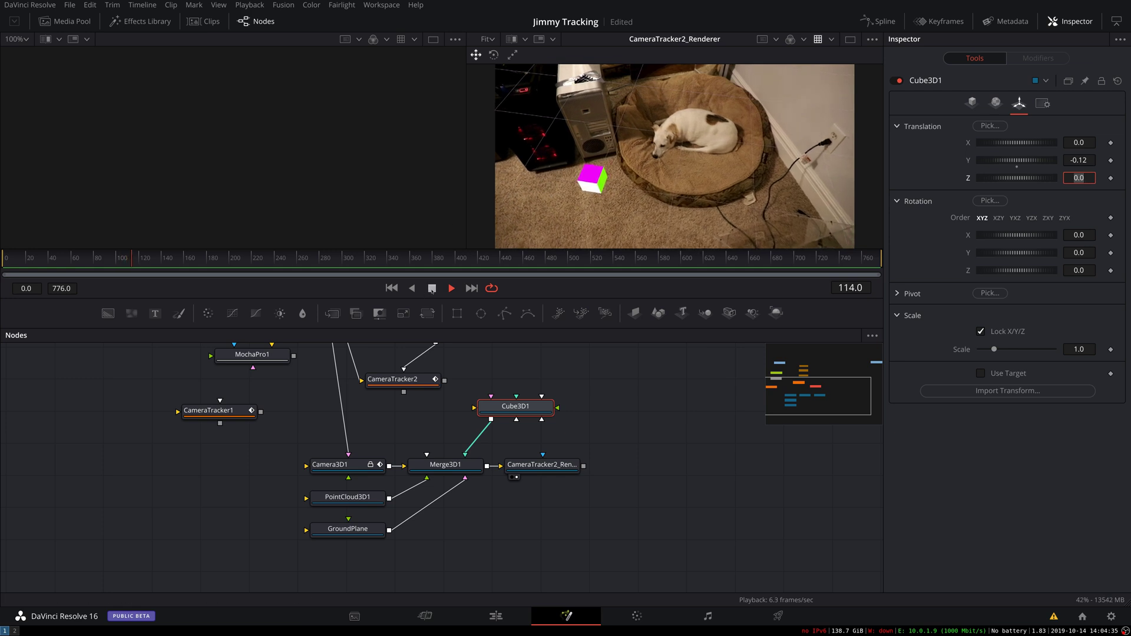
pyautogui.click(432, 288)
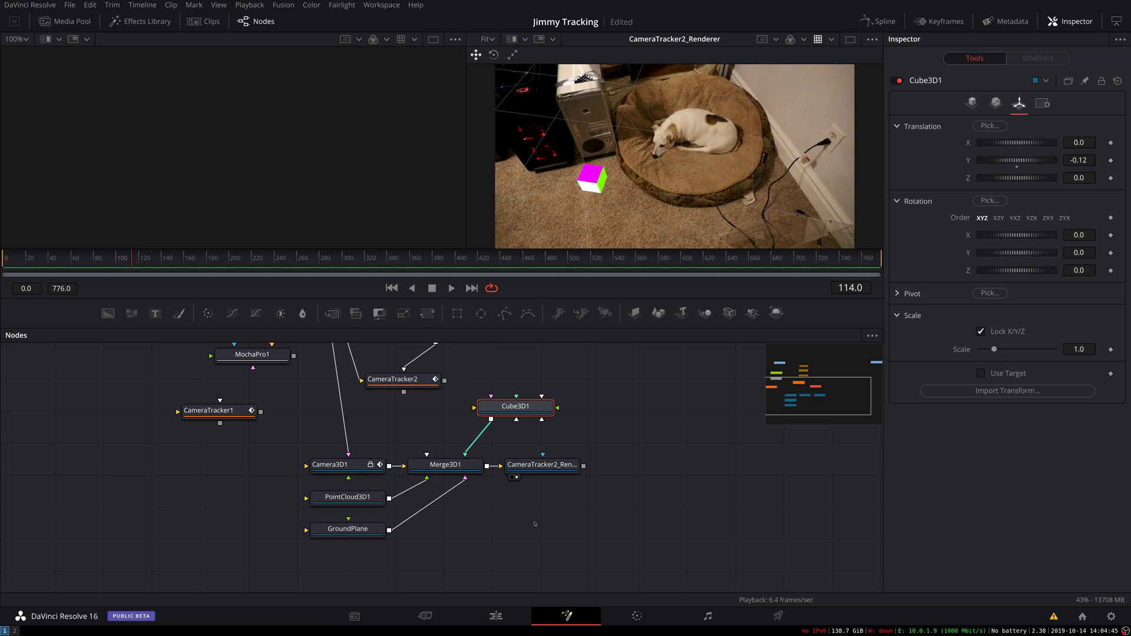
# Step: Add an FBX Exporter node and browse to /Volumes/video/2019-10-14-track-train
pyautogui.hotkey('shift', 'space')
pyautogui.write('fb')
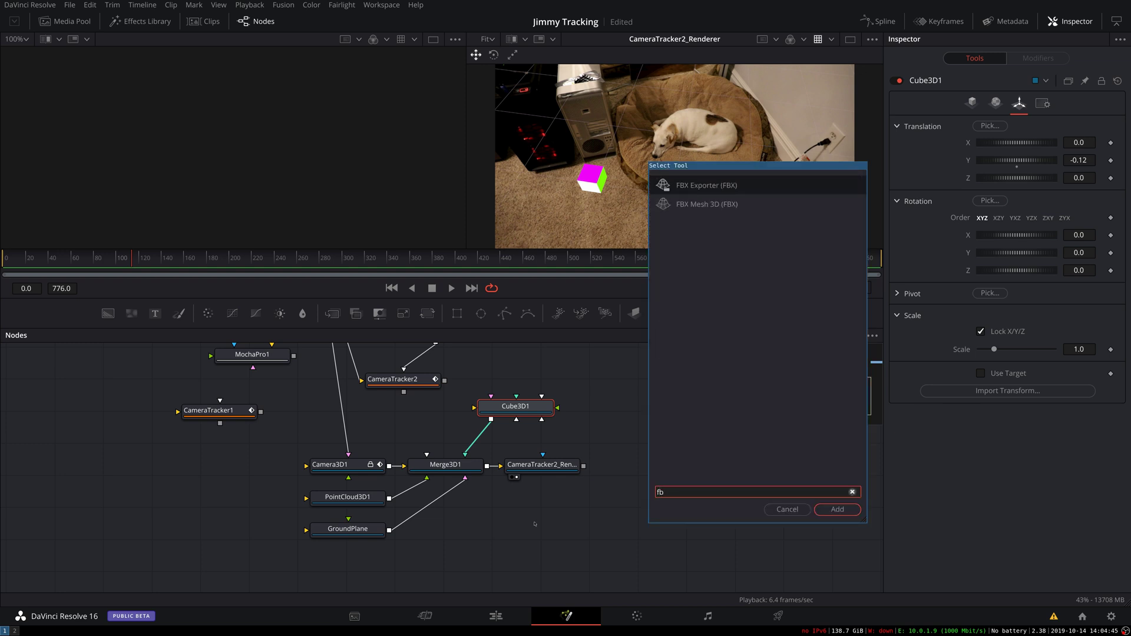
pyautogui.press('Return')
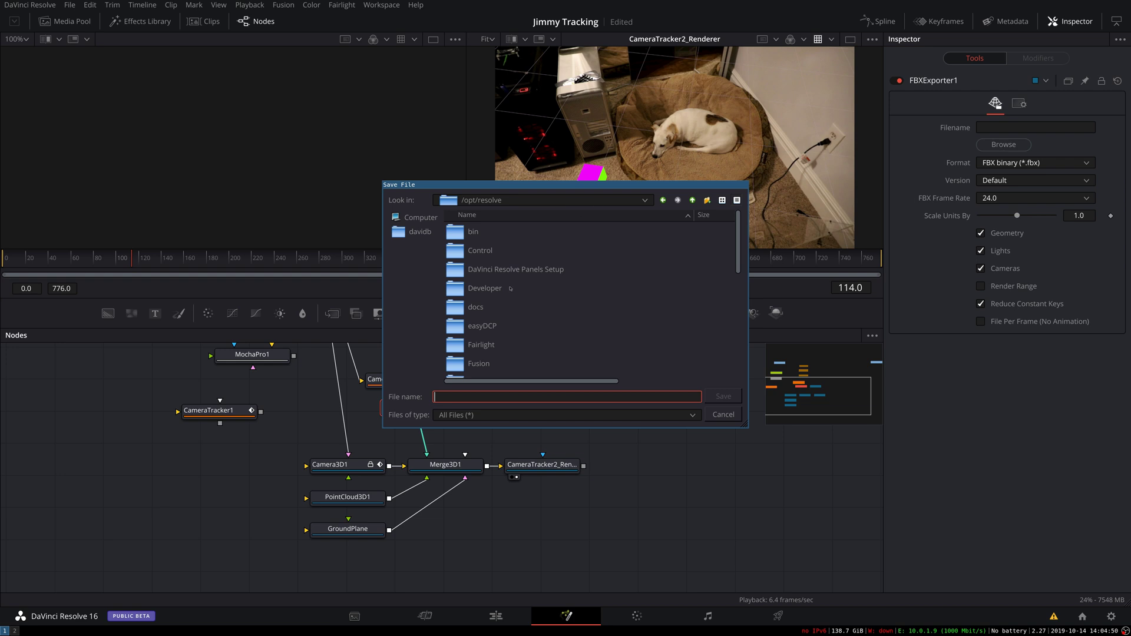
pyautogui.write('/Volumes/video')
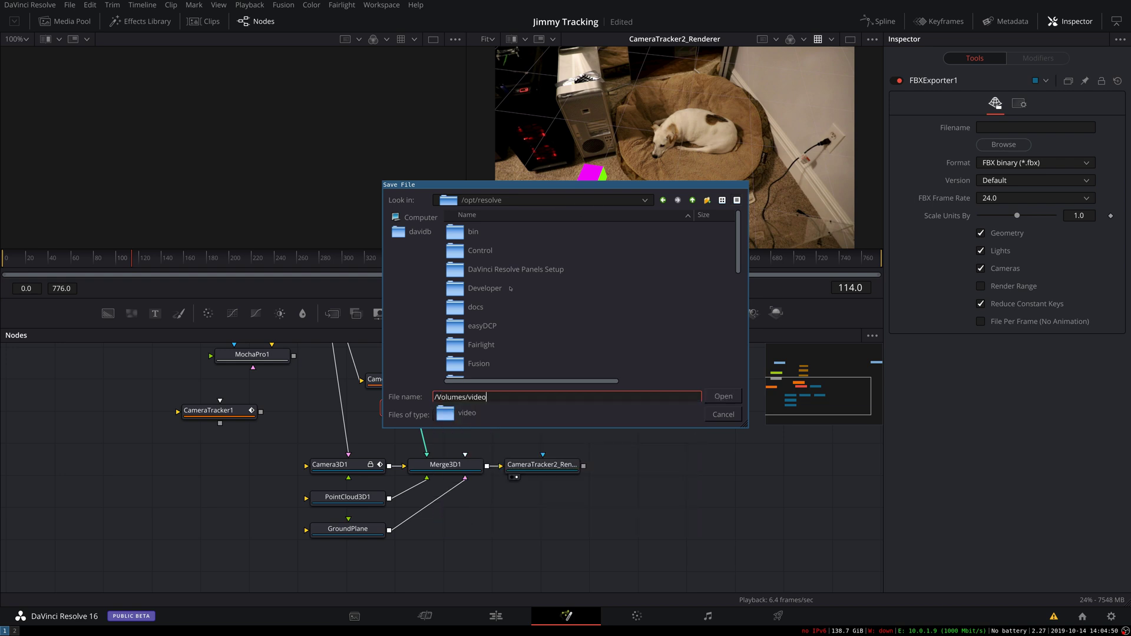
pyautogui.write('/')
pyautogui.press('Return')
pyautogui.scroll(-10, 510, 289)
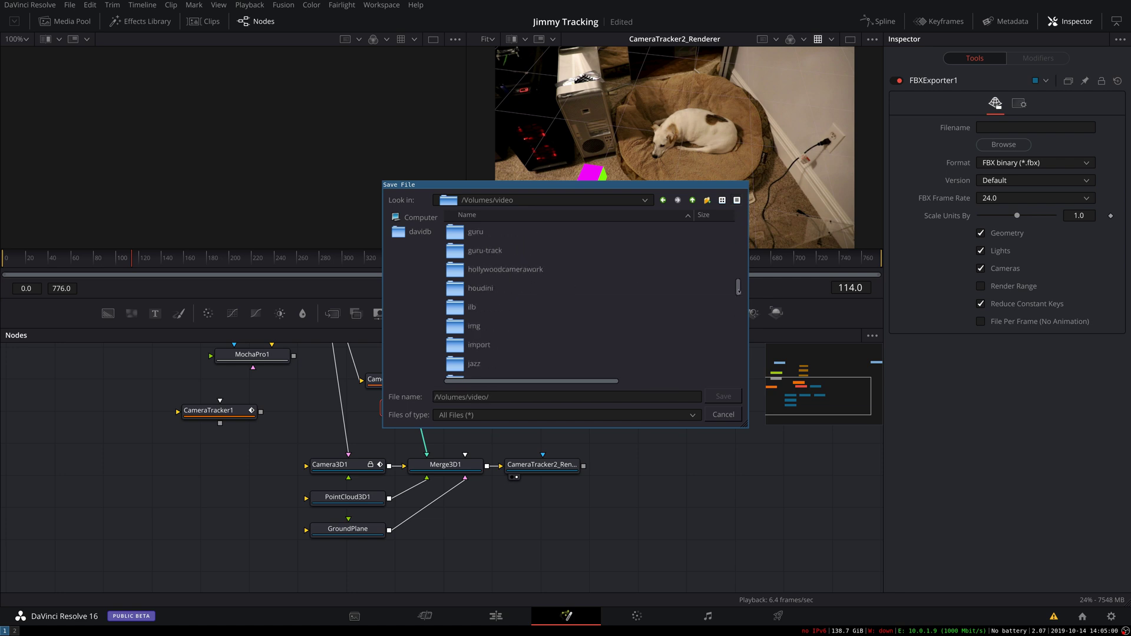
pyautogui.scroll(6, 736, 259)
pyautogui.scroll(-1, 685, 296)
pyautogui.click(511, 311)
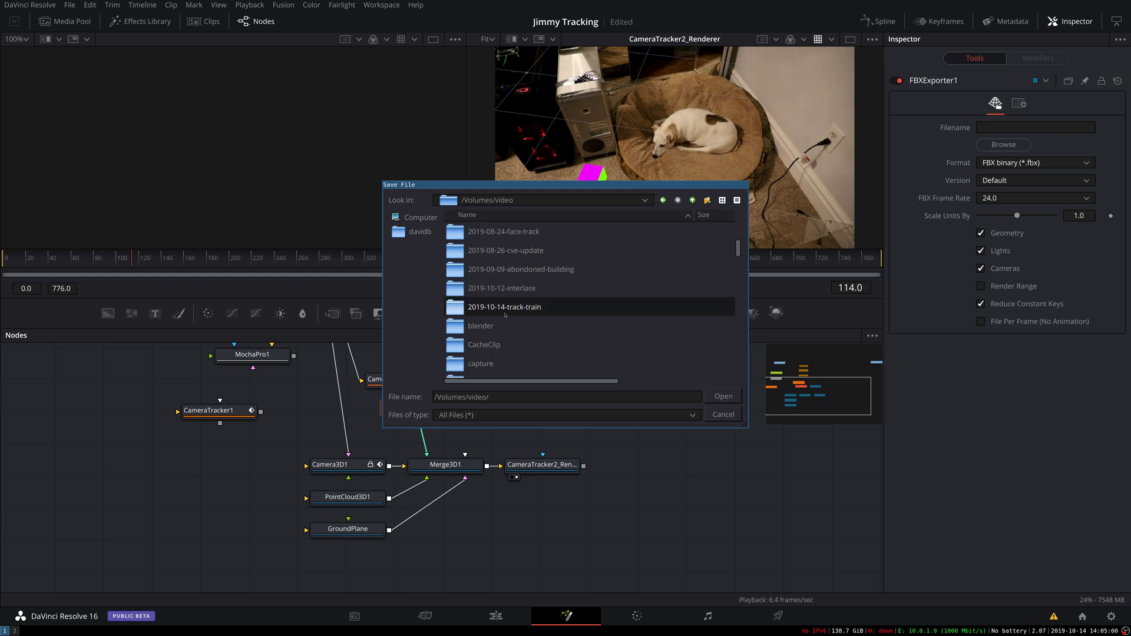
pyautogui.doubleClick(508, 307)
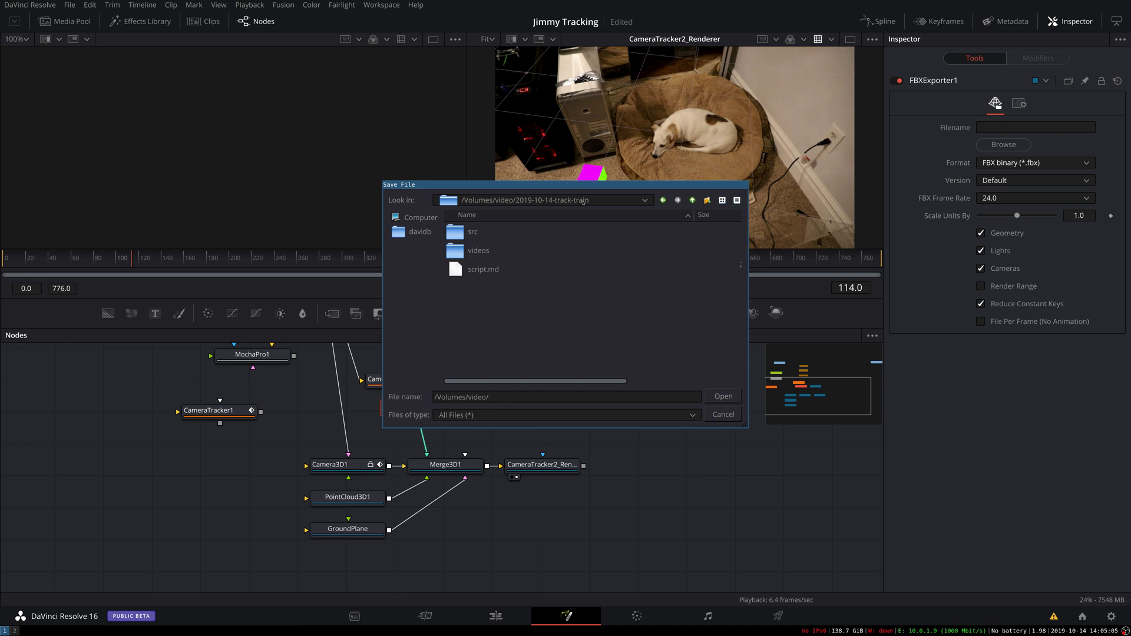
# Step: Name the FBX output file 'jimmy-track' and save it in that folder
pyautogui.click(497, 397)
pyautogui.hotkey('ctrl', 'a')
pyautogui.press('BackSpace')
pyautogui.click(497, 397)
pyautogui.write('tr')
pyautogui.press('BackSpace')
pyautogui.press('BackSpace')
pyautogui.write('jimmy-track')
pyautogui.press('Return')
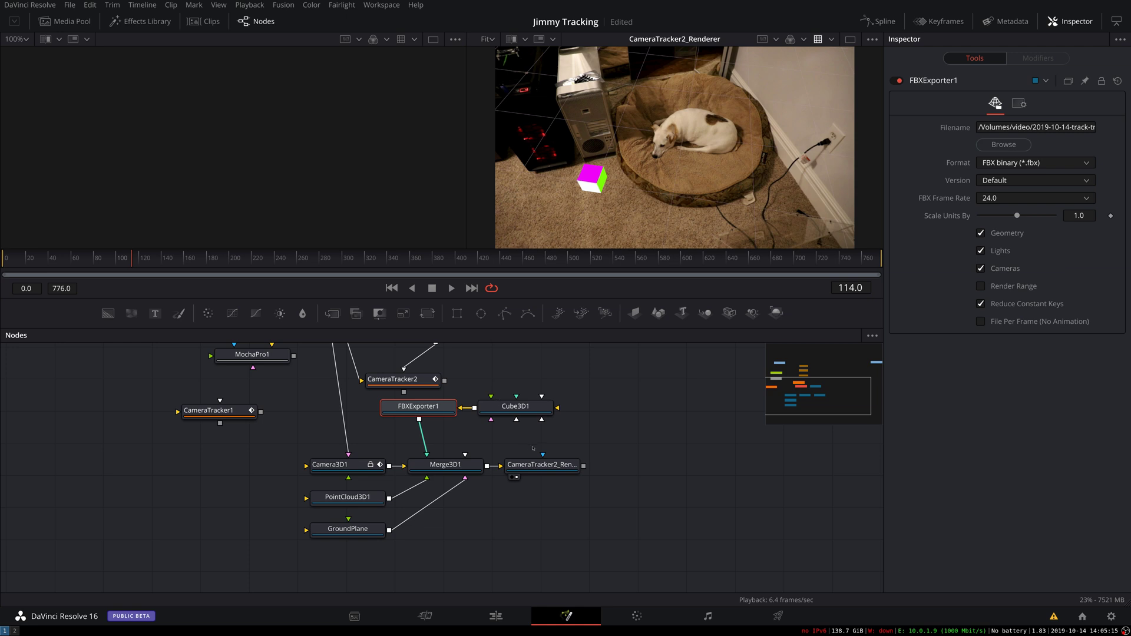
# Step: Detach FBXExporter1 from Cube3D1, feed it Merge3D1's output, and enable Render Range
pyautogui.moveTo(424, 406); pyautogui.dragTo(552, 530)
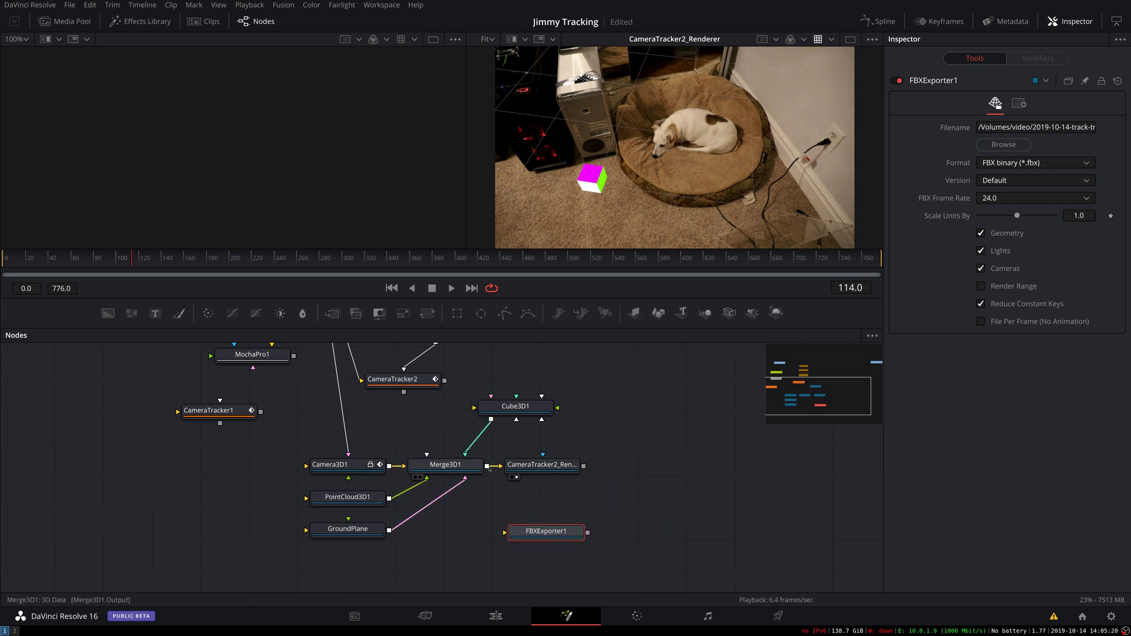
pyautogui.moveTo(487, 466); pyautogui.dragTo(505, 532)
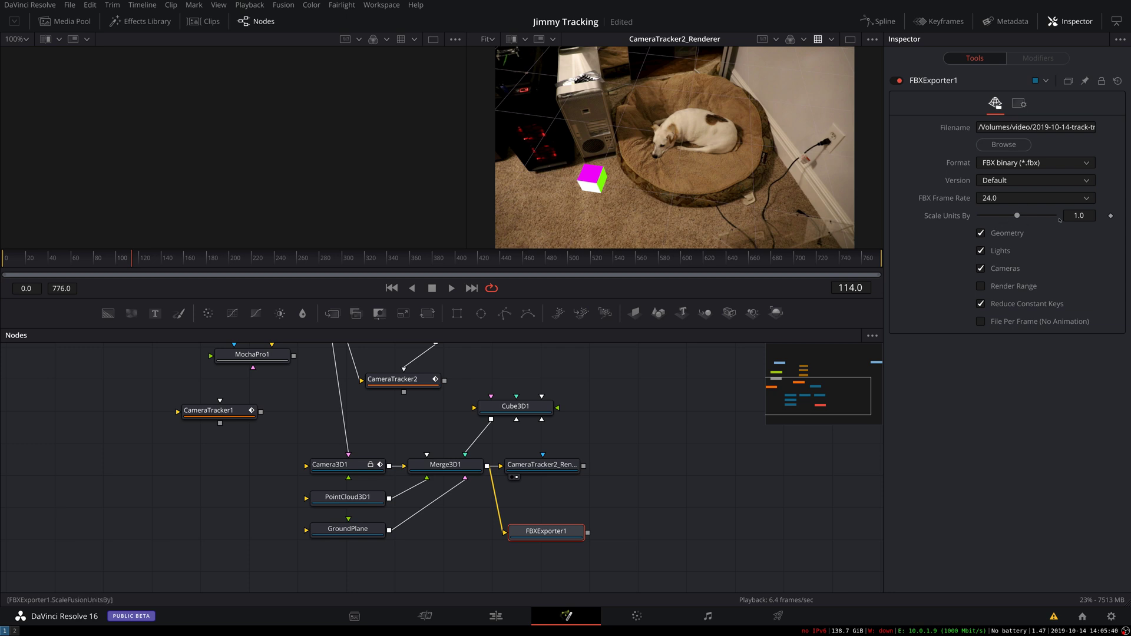
pyautogui.click(982, 288)
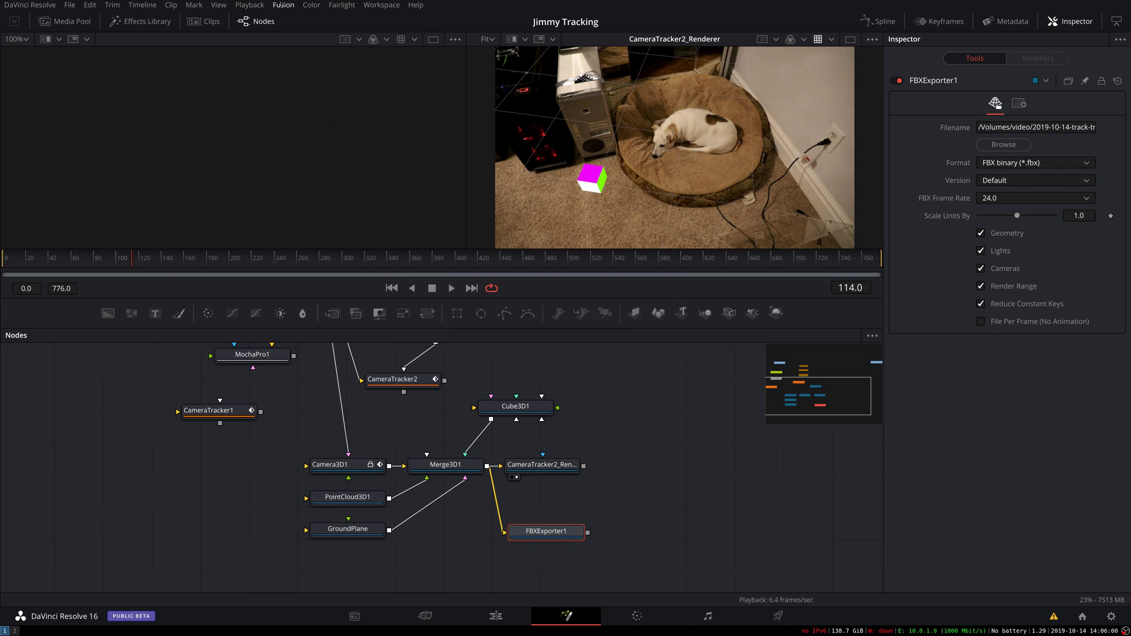
# Step: Start rendering from the Fusion menu to write out the FBX file
pyautogui.click(283, 5)
pyautogui.click(309, 77)
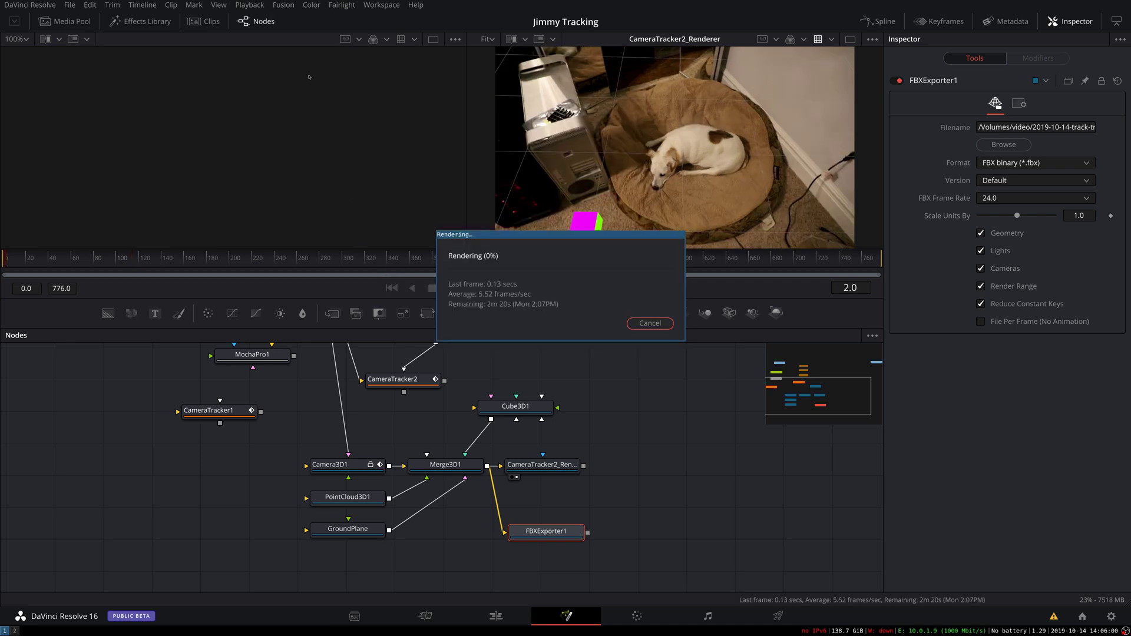